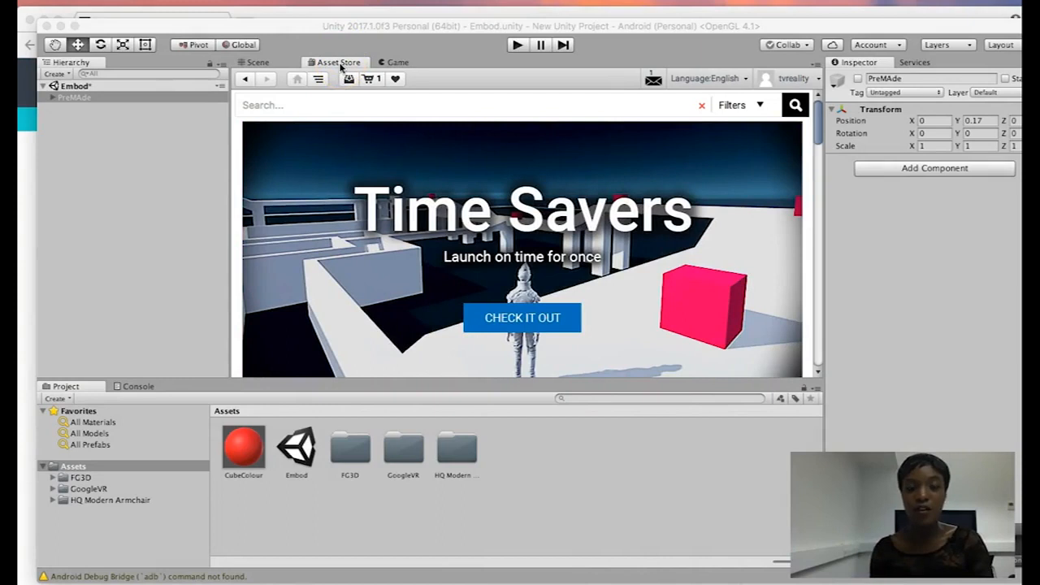
Search the Asset Store for "Human" and restrict the results to free assets only.
{"action": "left_click", "coordinate": [323, 101]}
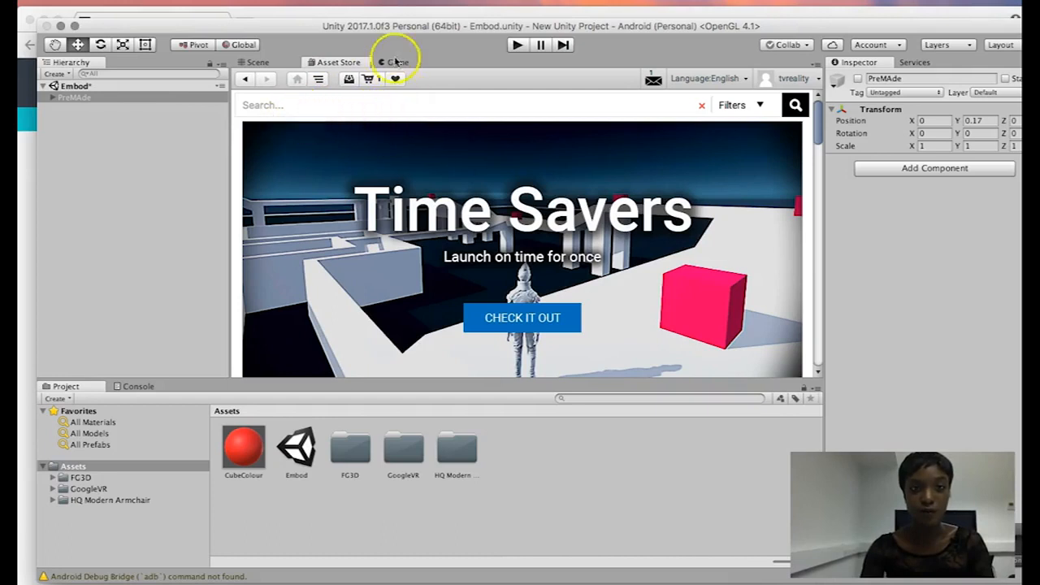
{"action": "left_click", "coordinate": [315, 107]}
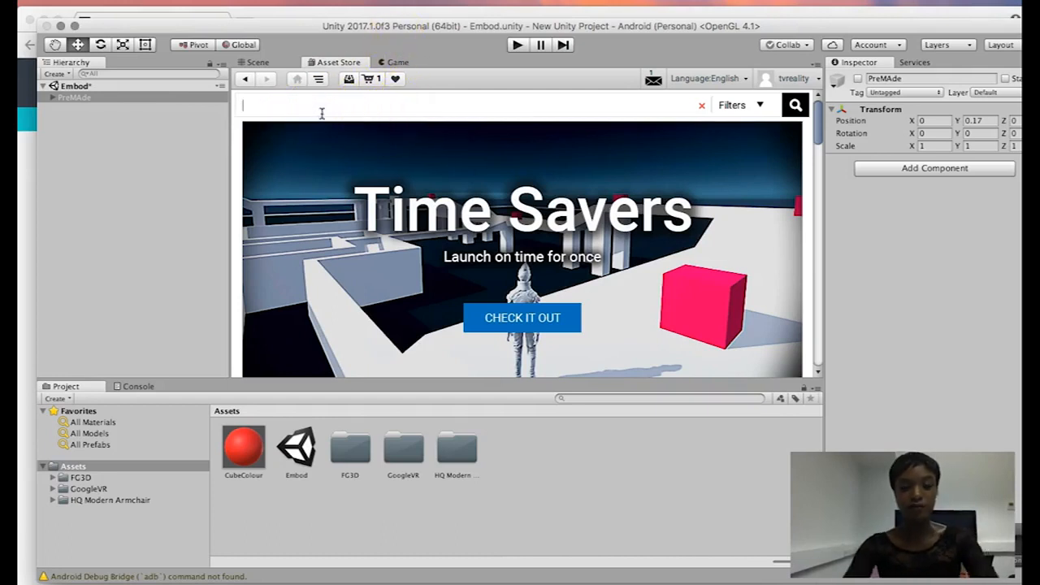
{"action": "type", "text": "Human"}
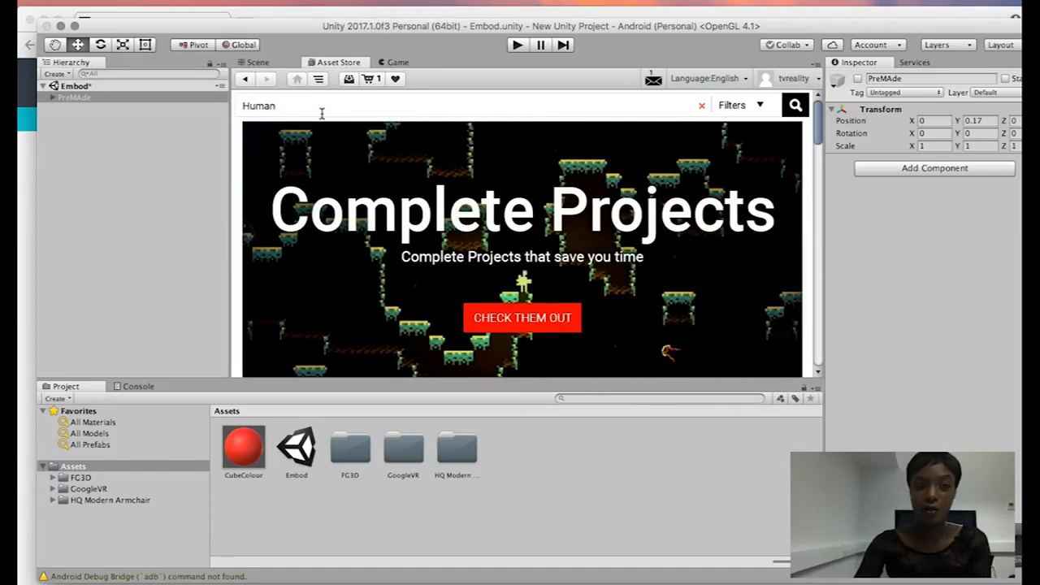
{"action": "key", "text": "Return"}
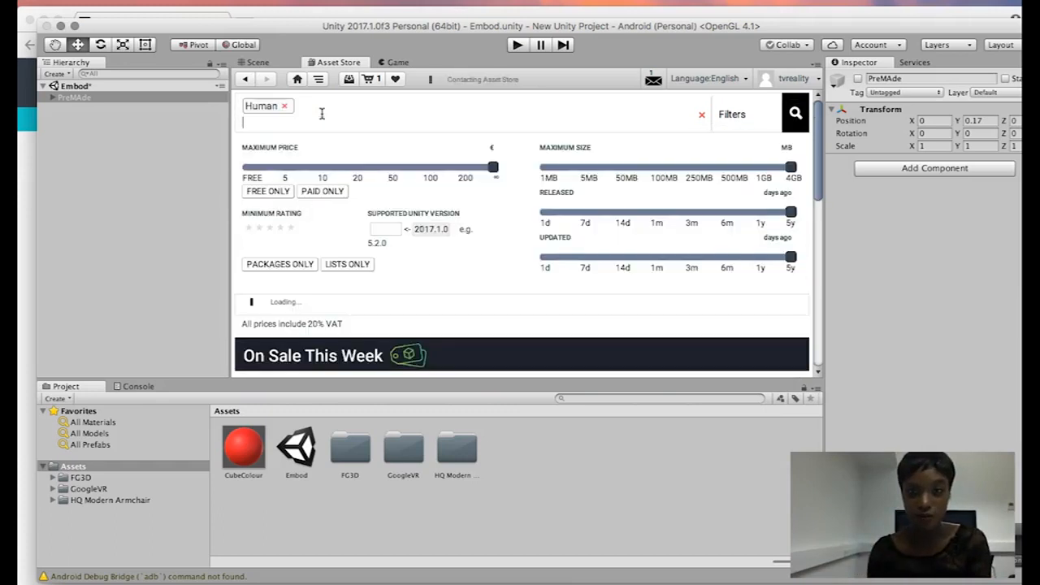
{"action": "left_click", "coordinate": [266, 192]}
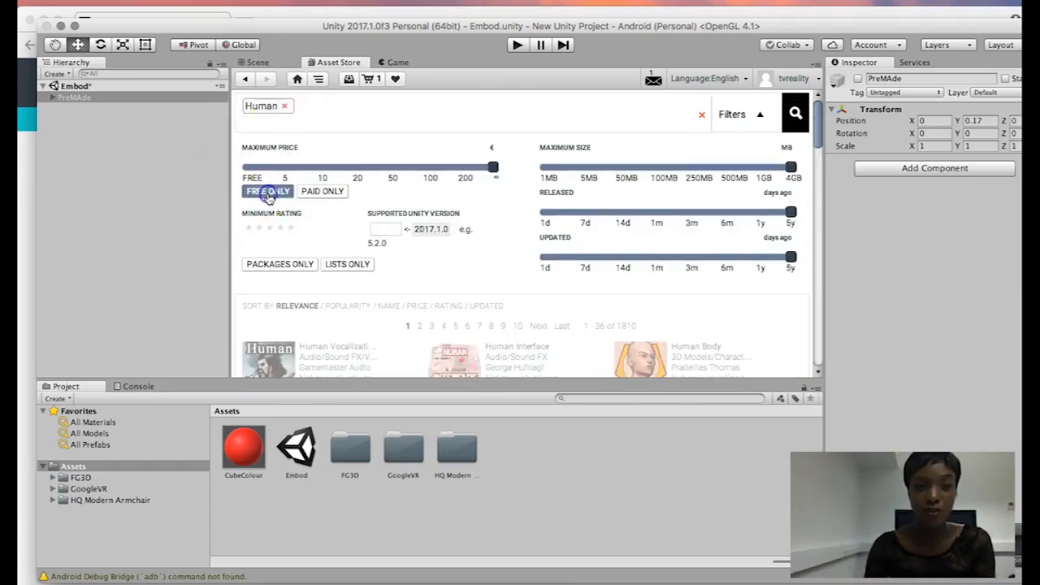
Browse the free search results and open the Deucalion's Humans asset page.
{"action": "scroll", "coordinate": [512, 247], "scroll_direction": "down", "scroll_amount": 10}
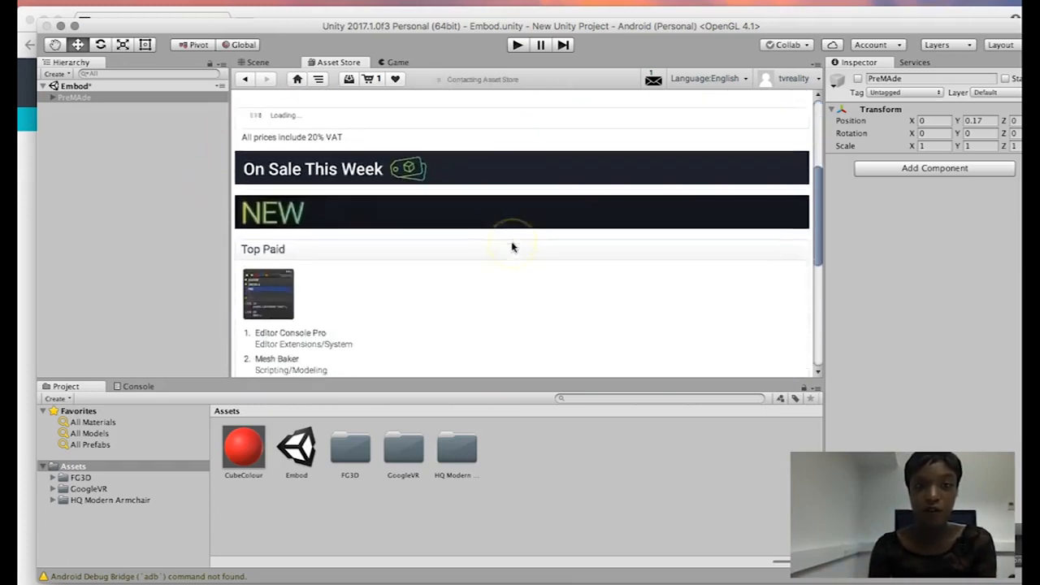
{"action": "scroll", "coordinate": [512, 247], "scroll_direction": "up", "scroll_amount": 8}
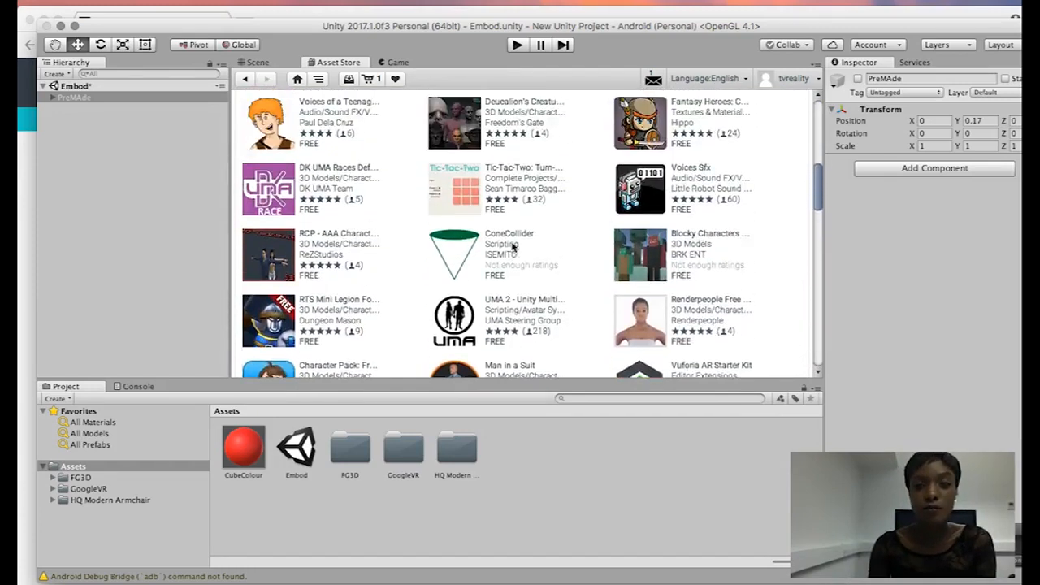
{"action": "scroll", "coordinate": [512, 247], "scroll_direction": "up", "scroll_amount": 4}
{"action": "scroll", "coordinate": [513, 247], "scroll_direction": "down", "scroll_amount": 3}
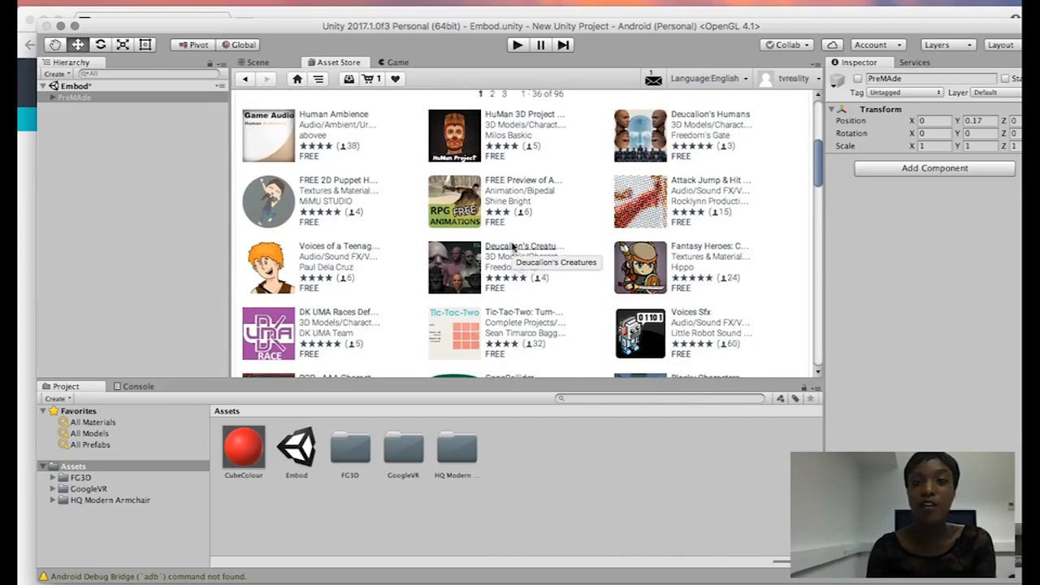
{"action": "scroll", "coordinate": [512, 247], "scroll_direction": "up", "scroll_amount": 3}
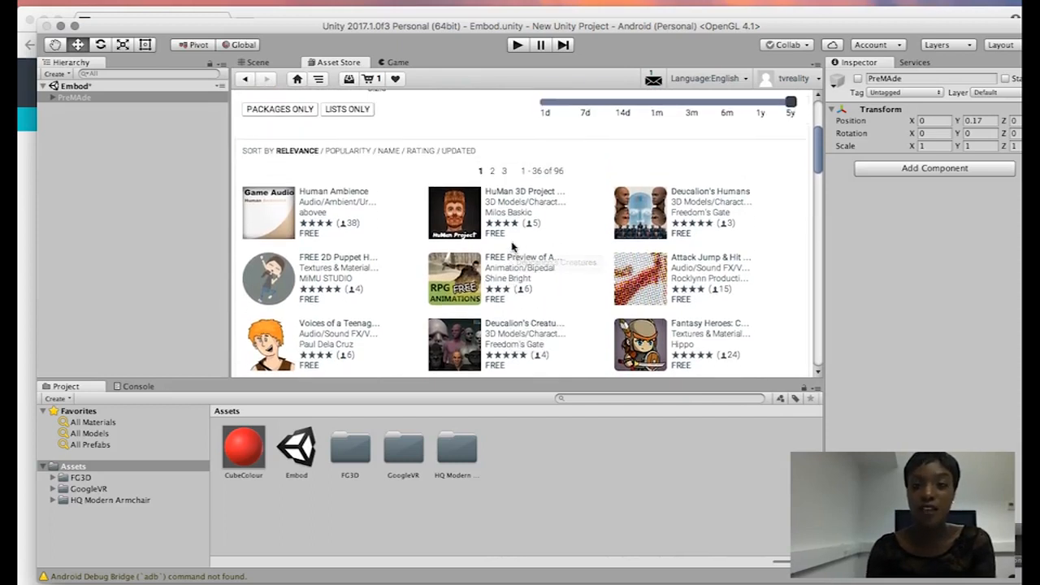
{"action": "left_click", "coordinate": [687, 191]}
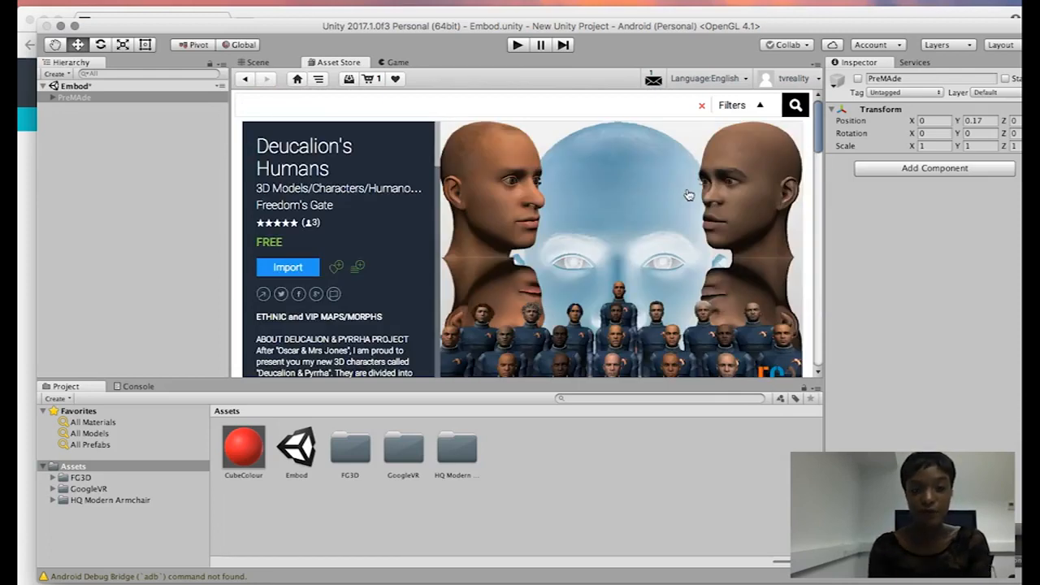
Read the Deucalion's Humans description, including the project overview, compatibility and LOD version sections.
{"action": "scroll", "coordinate": [325, 252], "scroll_direction": "down", "scroll_amount": 1}
{"action": "scroll", "coordinate": [324, 260], "scroll_direction": "up", "scroll_amount": 1}
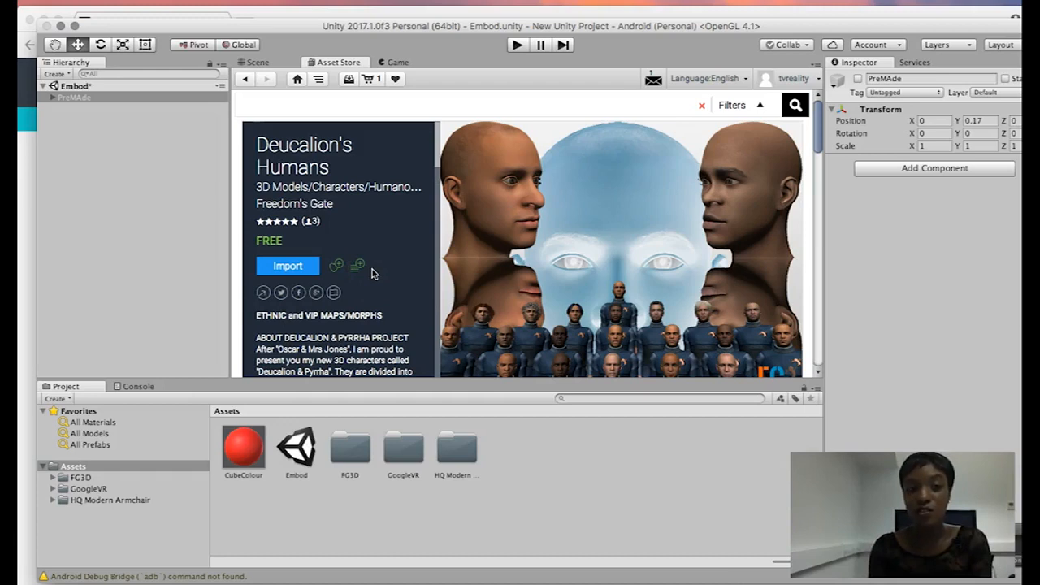
{"action": "scroll", "coordinate": [372, 301], "scroll_direction": "down", "scroll_amount": 5}
{"action": "scroll", "coordinate": [382, 294], "scroll_direction": "down", "scroll_amount": 4}
{"action": "scroll", "coordinate": [384, 296], "scroll_direction": "up", "scroll_amount": 6}
{"action": "scroll", "coordinate": [384, 296], "scroll_direction": "up", "scroll_amount": 2}
{"action": "scroll", "coordinate": [384, 295], "scroll_direction": "down", "scroll_amount": 3}
{"action": "scroll", "coordinate": [384, 295], "scroll_direction": "up", "scroll_amount": 3}
{"action": "scroll", "coordinate": [383, 295], "scroll_direction": "down", "scroll_amount": 1}
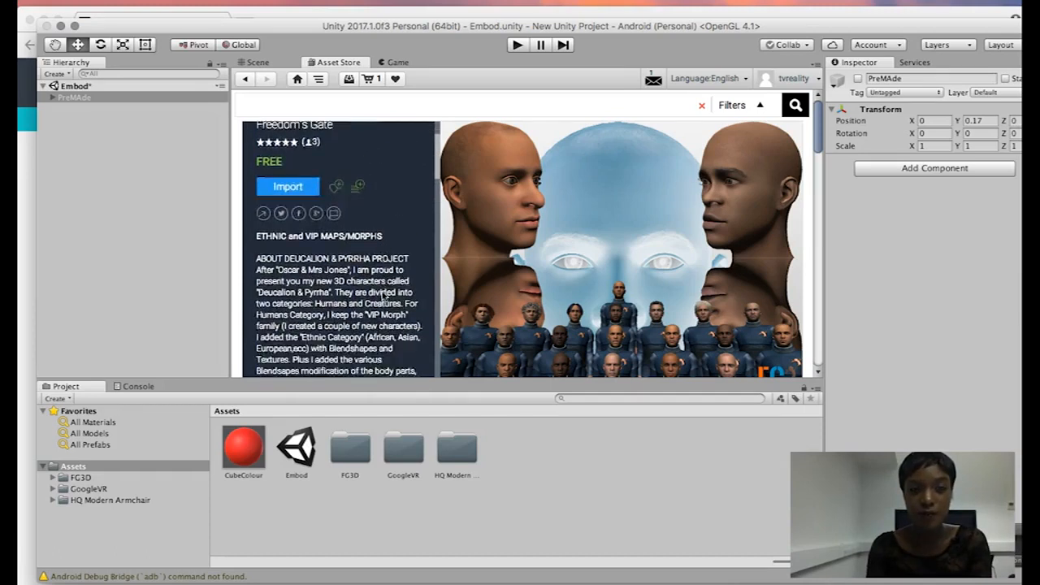
{"action": "scroll", "coordinate": [383, 294], "scroll_direction": "down", "scroll_amount": 10}
{"action": "scroll", "coordinate": [384, 295], "scroll_direction": "up", "scroll_amount": 1}
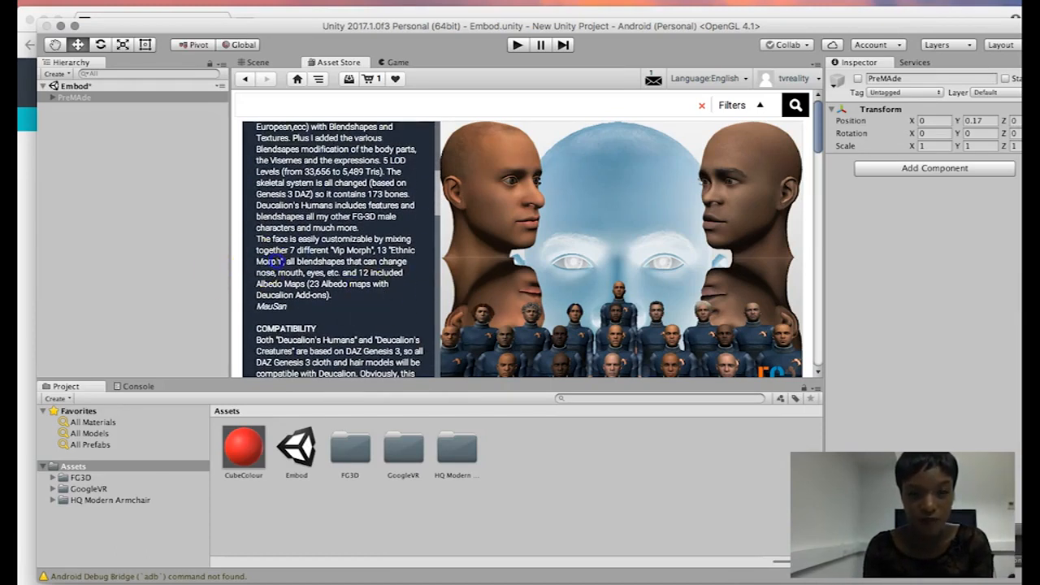
{"action": "scroll", "coordinate": [276, 258], "scroll_direction": "up", "scroll_amount": 5}
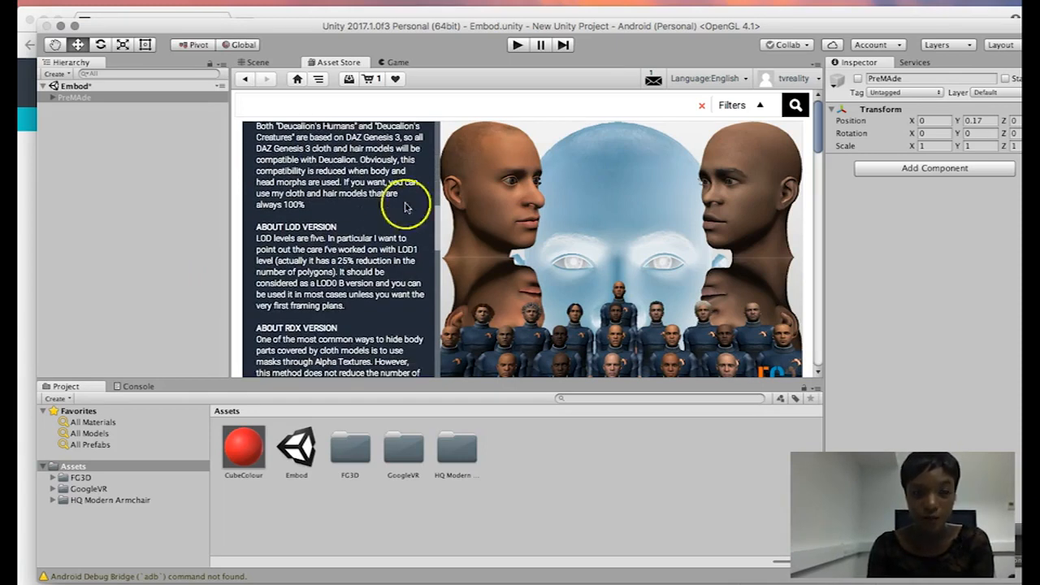
View the asset's preview images enlarged, starting with the African head and advancing through the following ones.
{"action": "scroll", "coordinate": [520, 292], "scroll_direction": "down", "scroll_amount": 5}
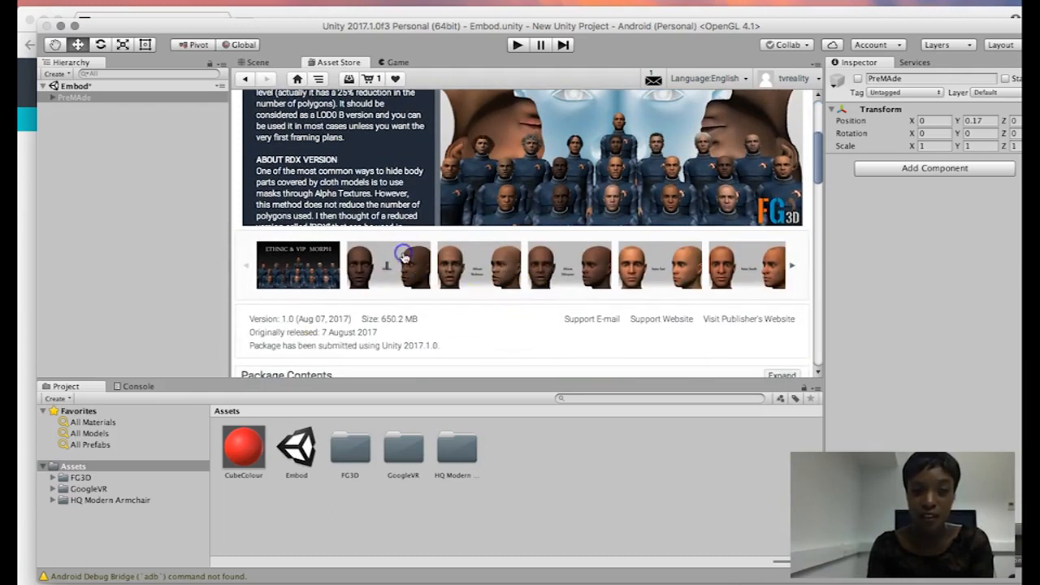
{"action": "left_click", "coordinate": [404, 256]}
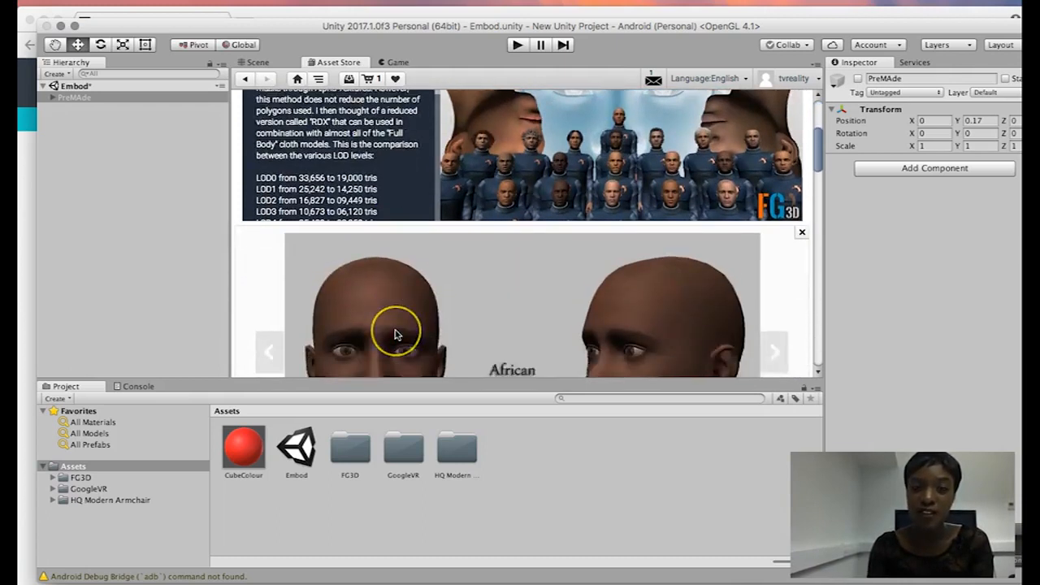
{"action": "left_click", "coordinate": [767, 180]}
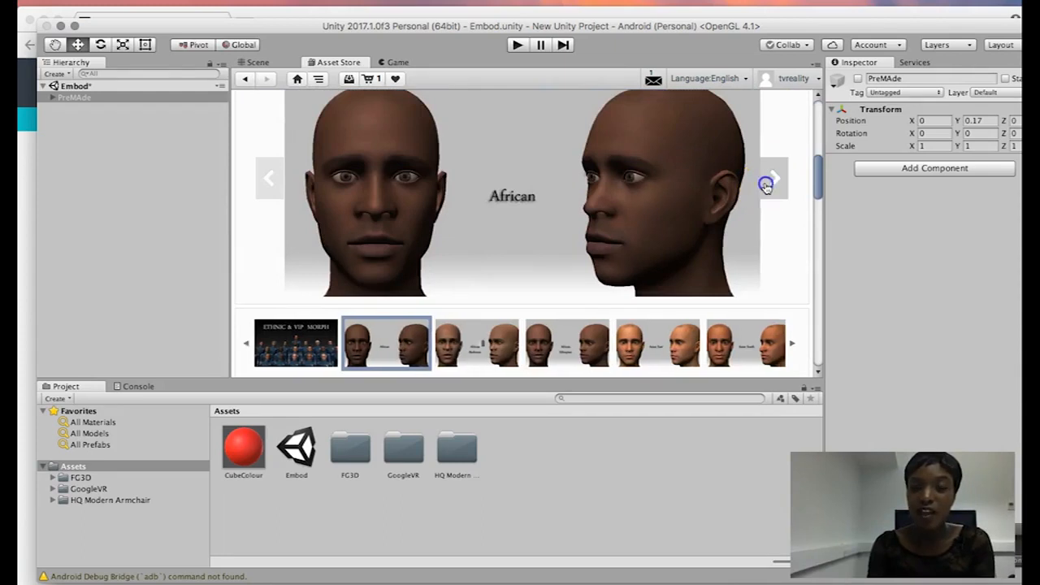
{"action": "left_click", "coordinate": [767, 183]}
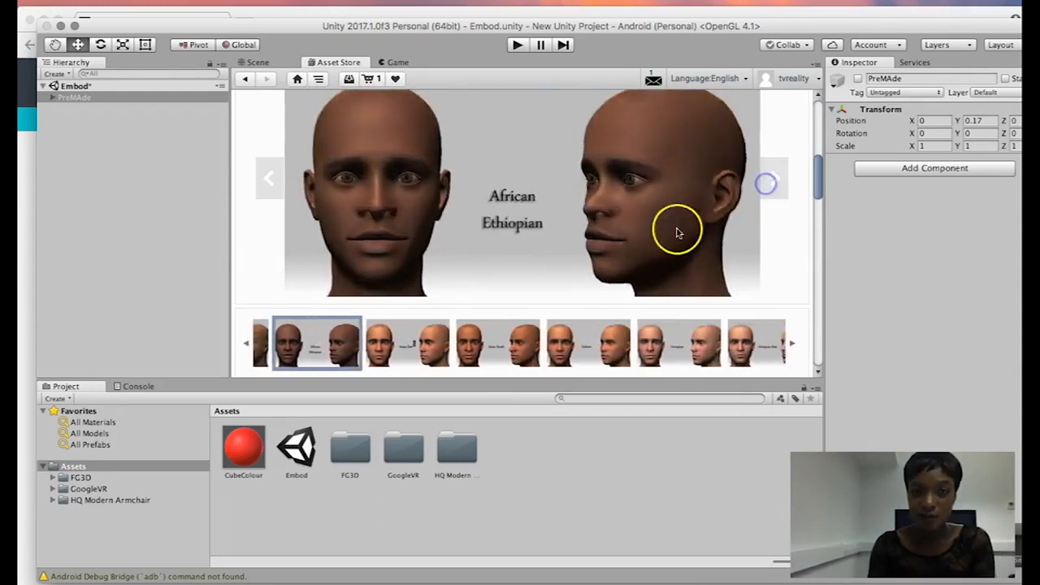
Review the asset's listed features, technical data, package contents and add-on limitations in its description.
{"action": "scroll", "coordinate": [678, 234], "scroll_direction": "up", "scroll_amount": 10}
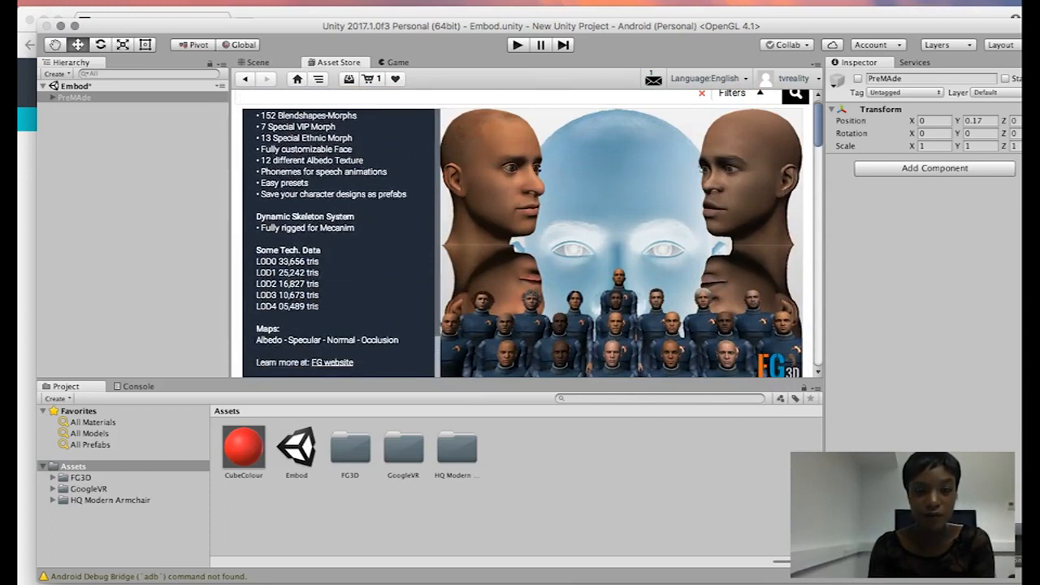
{"action": "scroll", "coordinate": [318, 306], "scroll_direction": "down", "scroll_amount": 4}
{"action": "scroll", "coordinate": [317, 306], "scroll_direction": "up", "scroll_amount": 3}
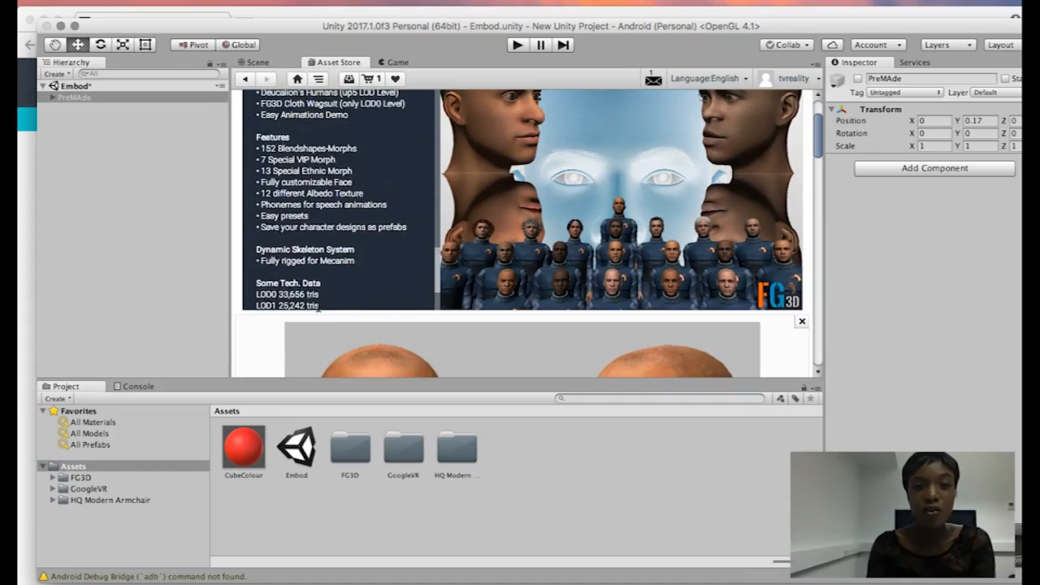
{"action": "scroll", "coordinate": [318, 307], "scroll_direction": "up", "scroll_amount": 1}
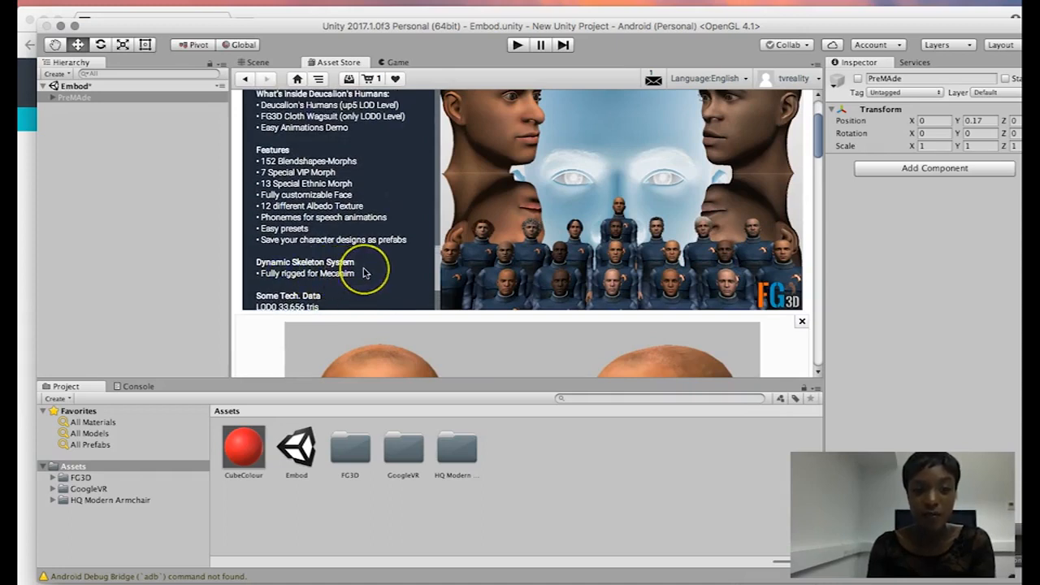
{"action": "scroll", "coordinate": [364, 273], "scroll_direction": "up", "scroll_amount": 3}
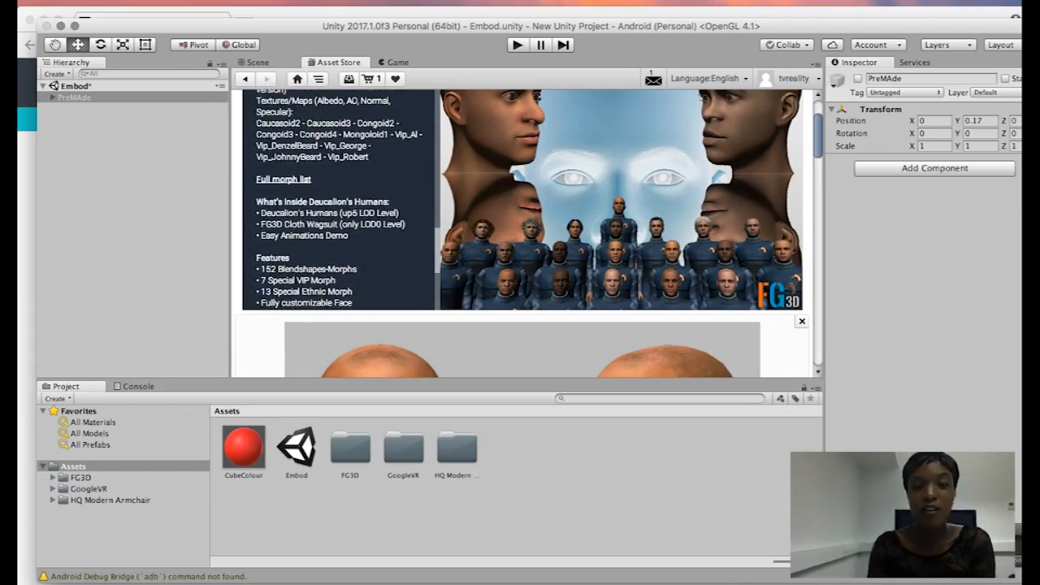
{"action": "scroll", "coordinate": [342, 199], "scroll_direction": "up", "scroll_amount": 5}
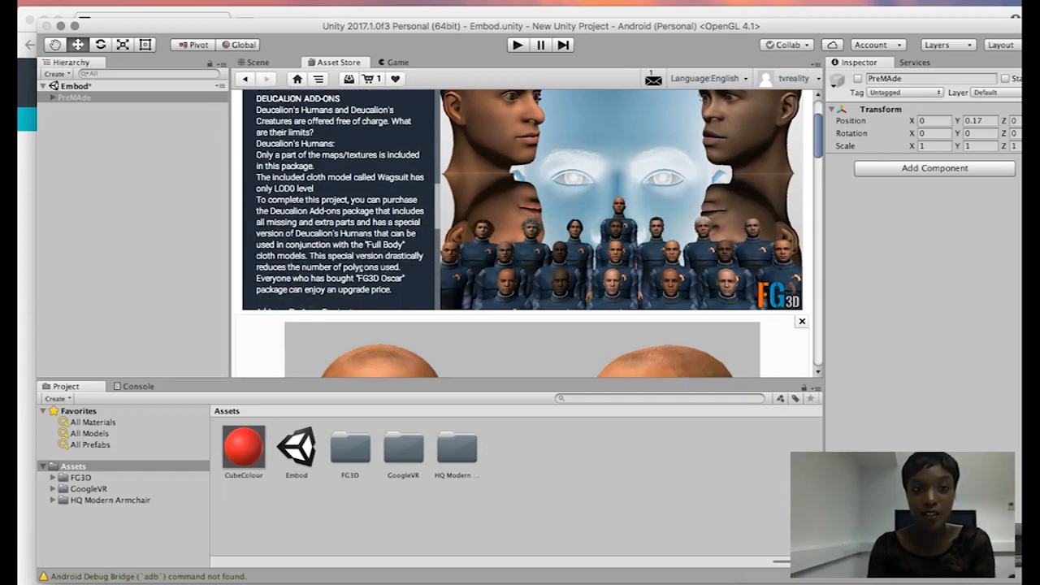
{"action": "scroll", "coordinate": [341, 199], "scroll_direction": "up", "scroll_amount": 6}
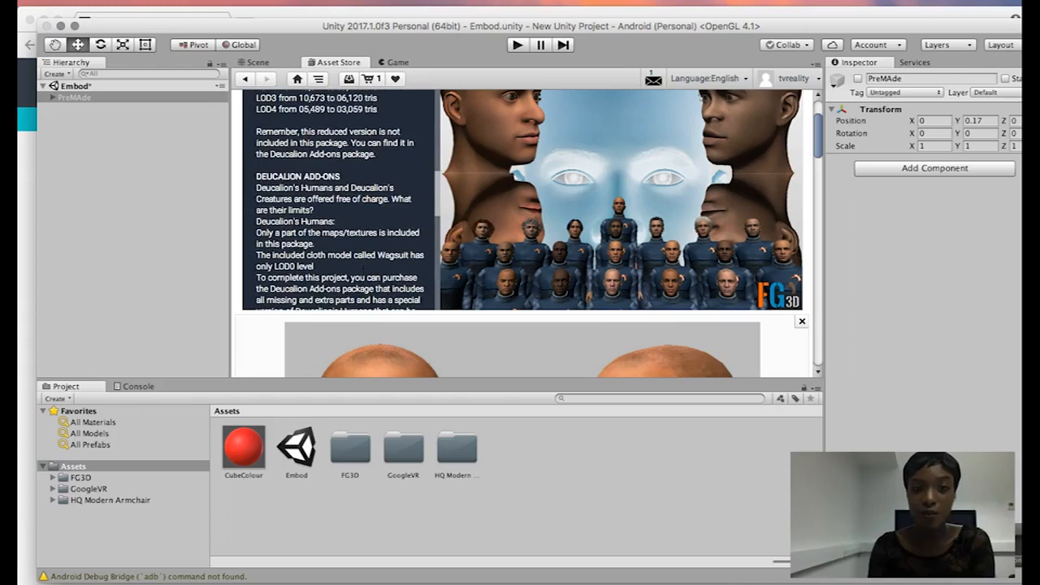
{"action": "scroll", "coordinate": [542, 263], "scroll_direction": "up", "scroll_amount": 3}
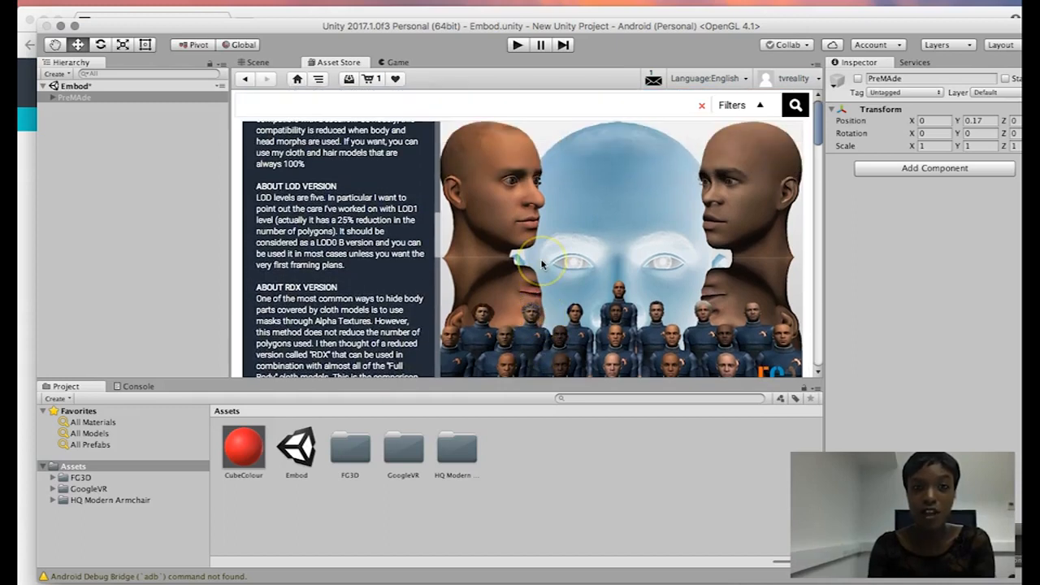
Import the Deucalion's Humans package into the project and dismiss the import window.
{"action": "scroll", "coordinate": [351, 273], "scroll_direction": "up", "scroll_amount": 2}
{"action": "scroll", "coordinate": [350, 272], "scroll_direction": "up", "scroll_amount": 4}
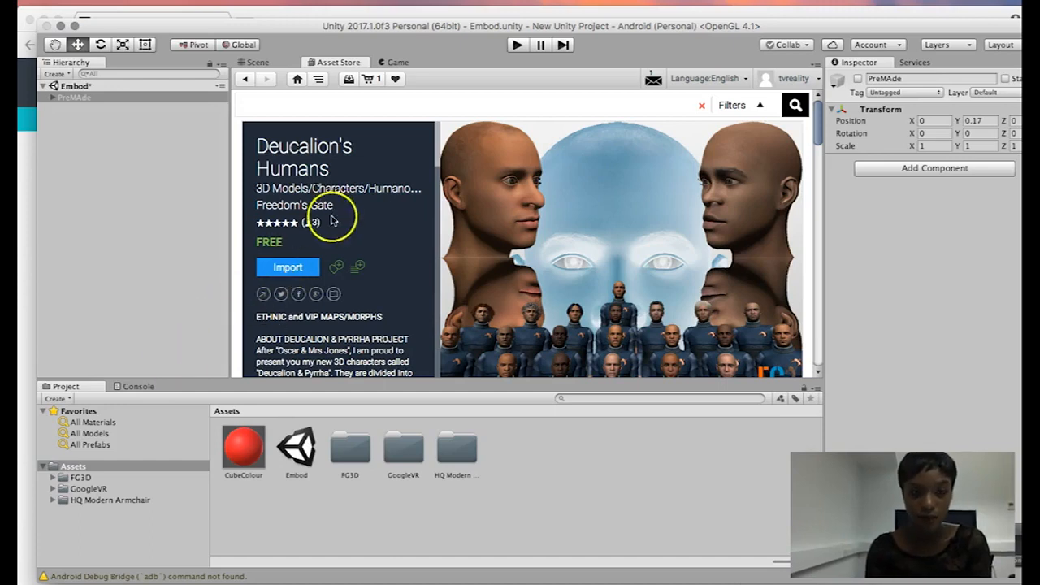
{"action": "left_click", "coordinate": [303, 272]}
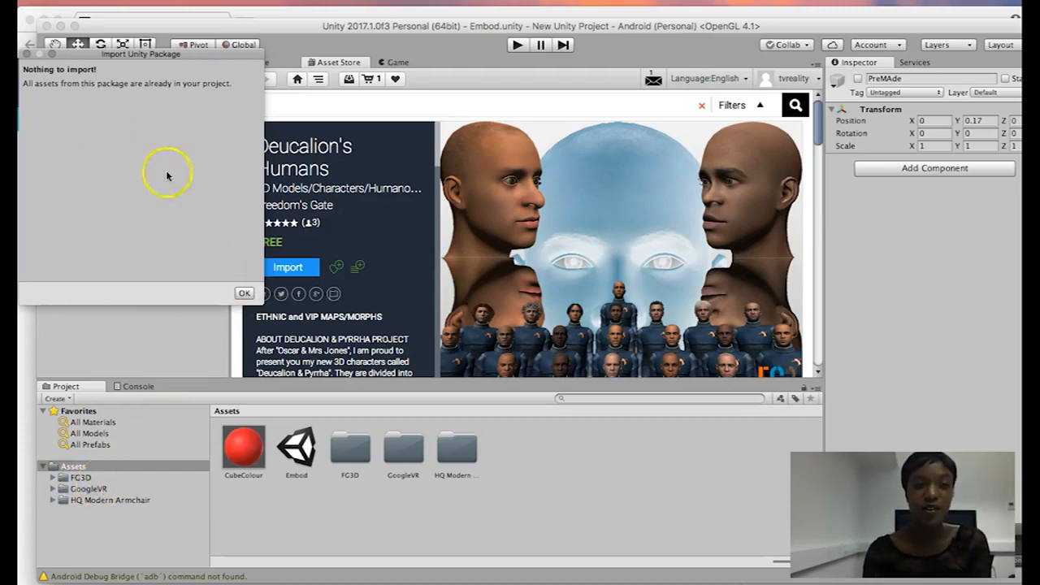
{"action": "left_click", "coordinate": [244, 294]}
Open the imported FG3D folder in the project assets and look over its subfolders, such as Cloth, Prefabs, Shaders and SharedTextures.
{"action": "left_click", "coordinate": [81, 478]}
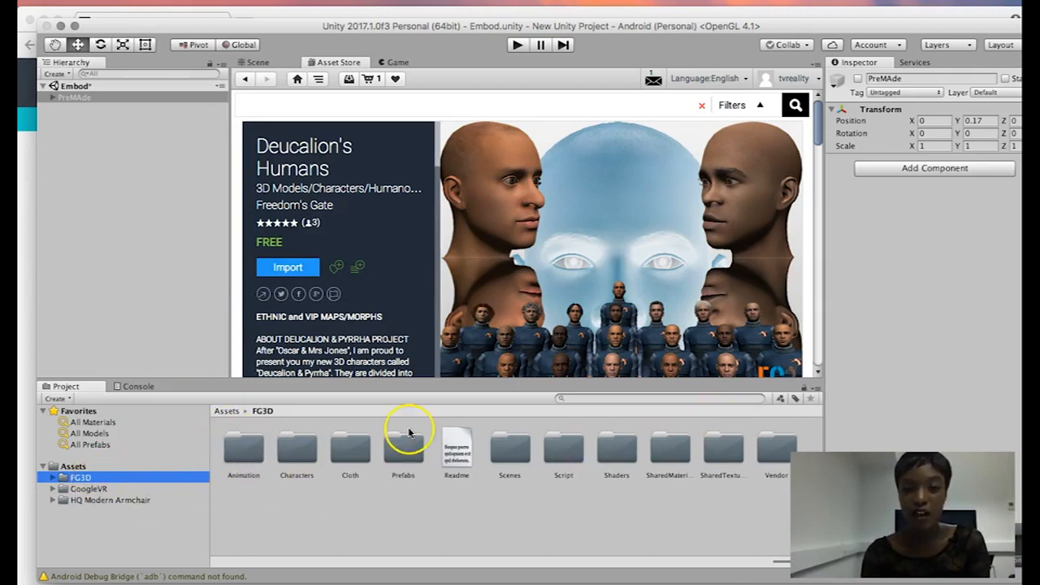
{"action": "left_click", "coordinate": [291, 446]}
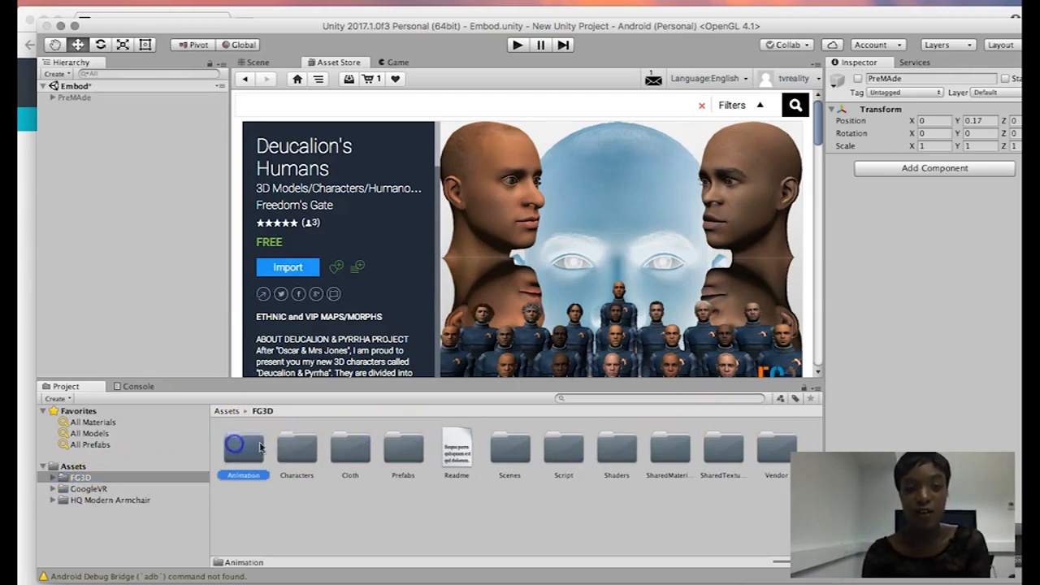
{"action": "left_click", "coordinate": [362, 461]}
{"action": "left_click", "coordinate": [405, 447]}
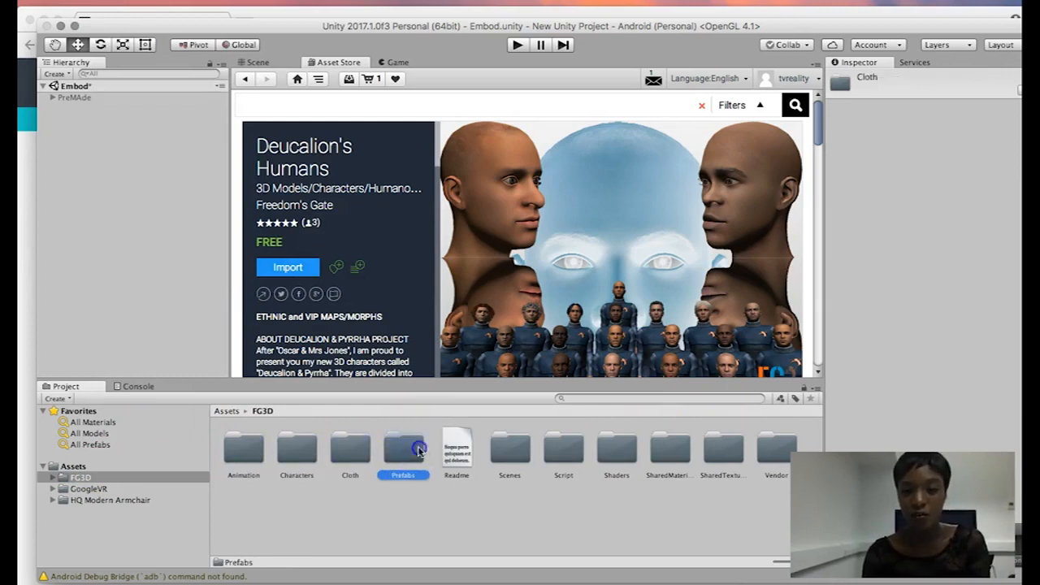
{"action": "left_click", "coordinate": [513, 445]}
{"action": "left_click", "coordinate": [569, 449]}
{"action": "left_click", "coordinate": [608, 452]}
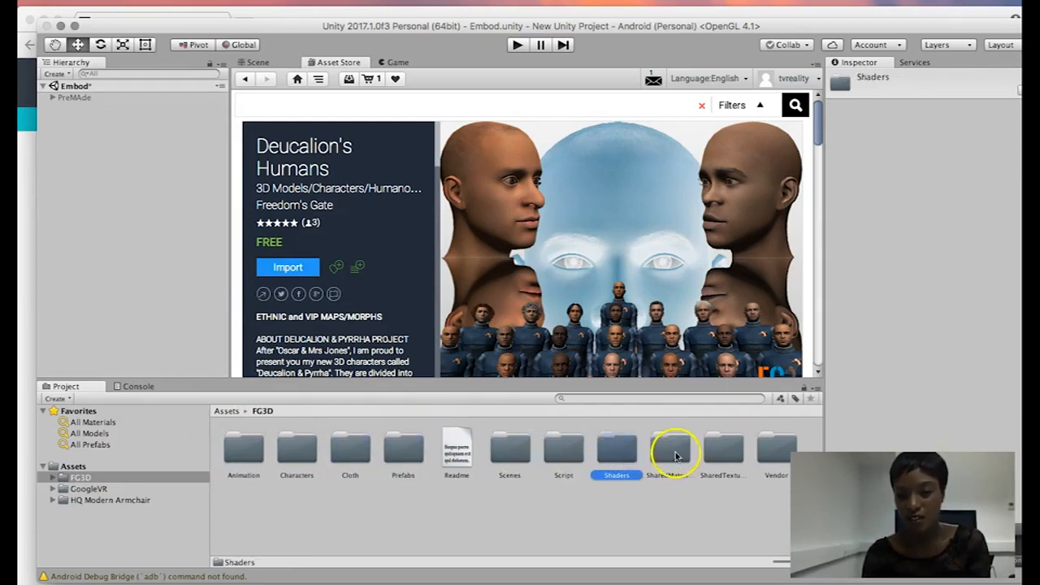
{"action": "left_click", "coordinate": [673, 456]}
{"action": "left_click", "coordinate": [723, 455]}
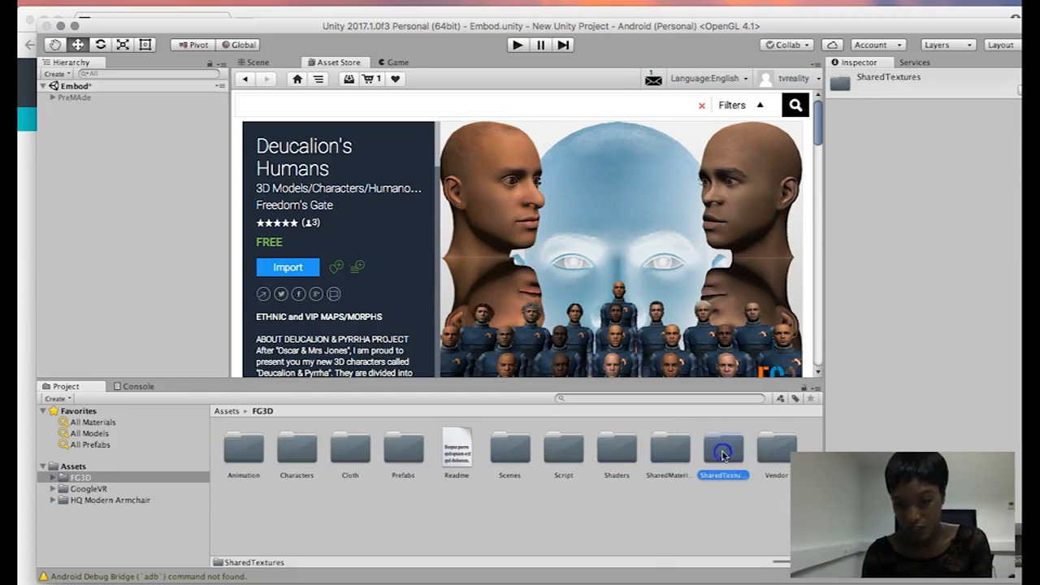
{"action": "left_click", "coordinate": [502, 494]}
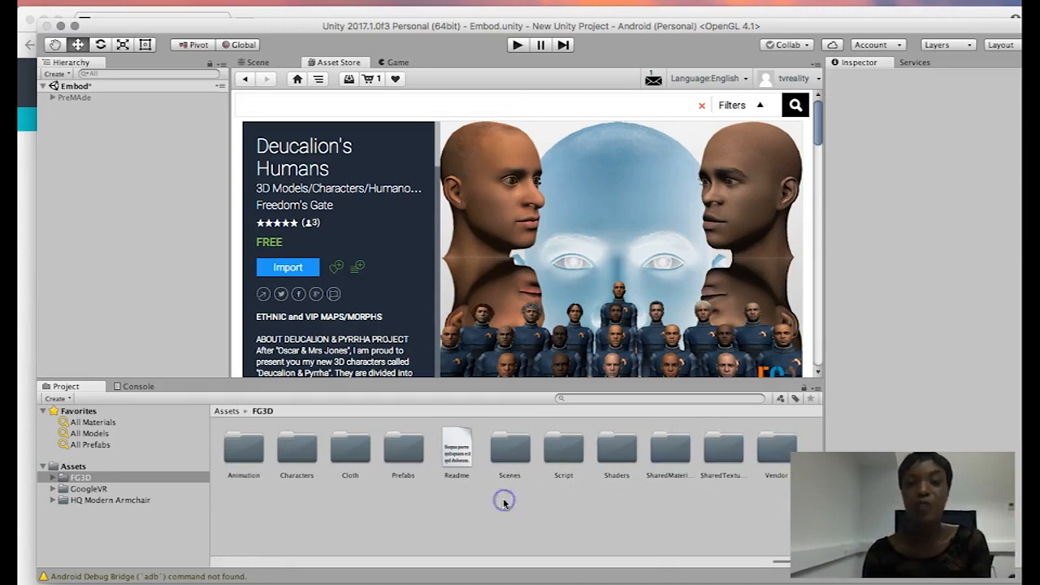
Check the contents of FG3D's Scenes folder, return to the FG3D folder and display the Scene view.
{"action": "double_click", "coordinate": [514, 455]}
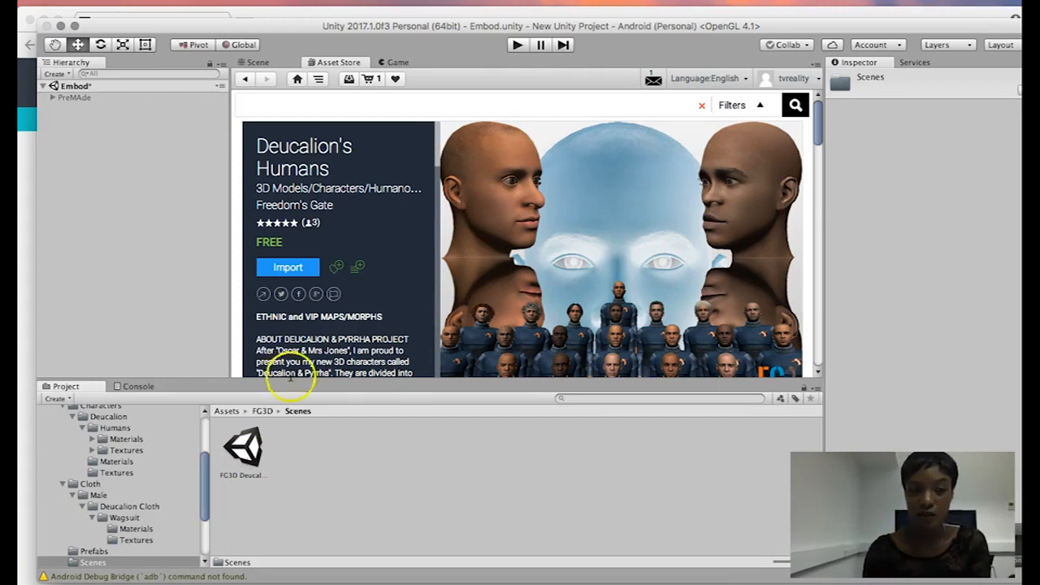
{"action": "left_click", "coordinate": [262, 412]}
{"action": "left_click", "coordinate": [274, 60]}
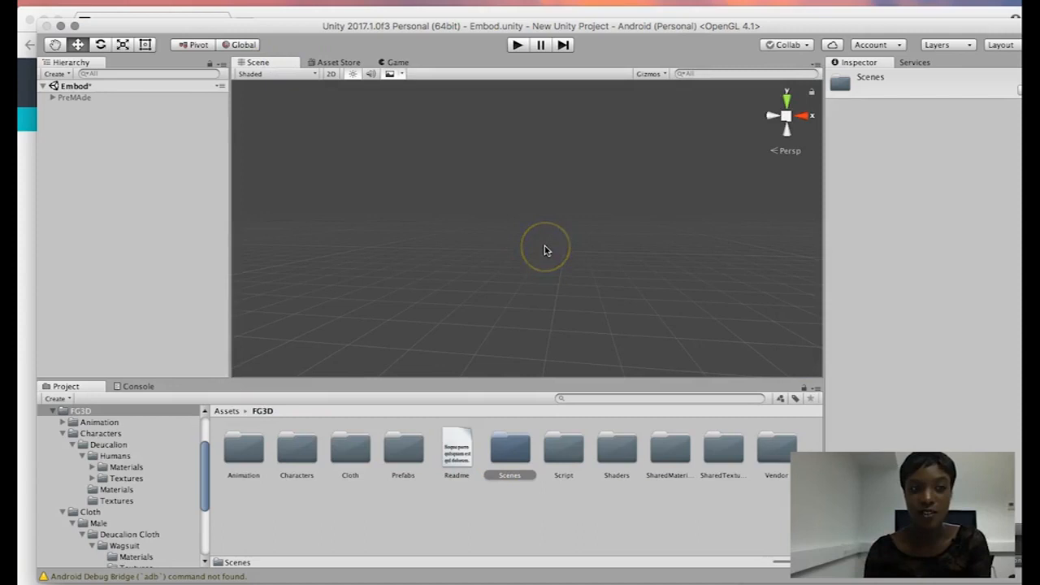
Place the FG3D_Char_DeuHumans model from FG3D's Characters/Deucalion folder into the scene at about X -3.183, Y -1.641.
{"action": "left_click", "coordinate": [302, 459]}
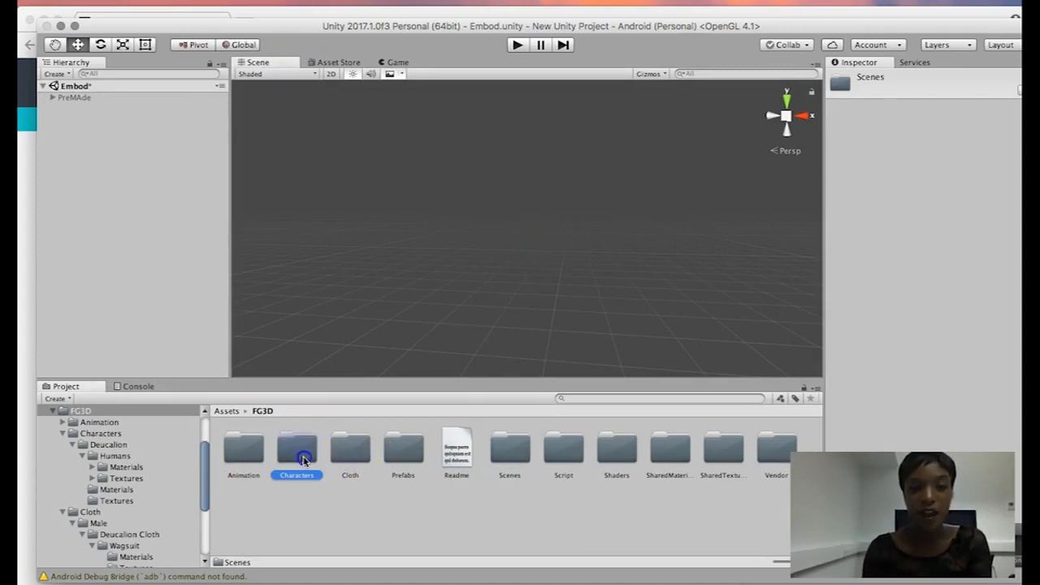
{"action": "double_click", "coordinate": [304, 460]}
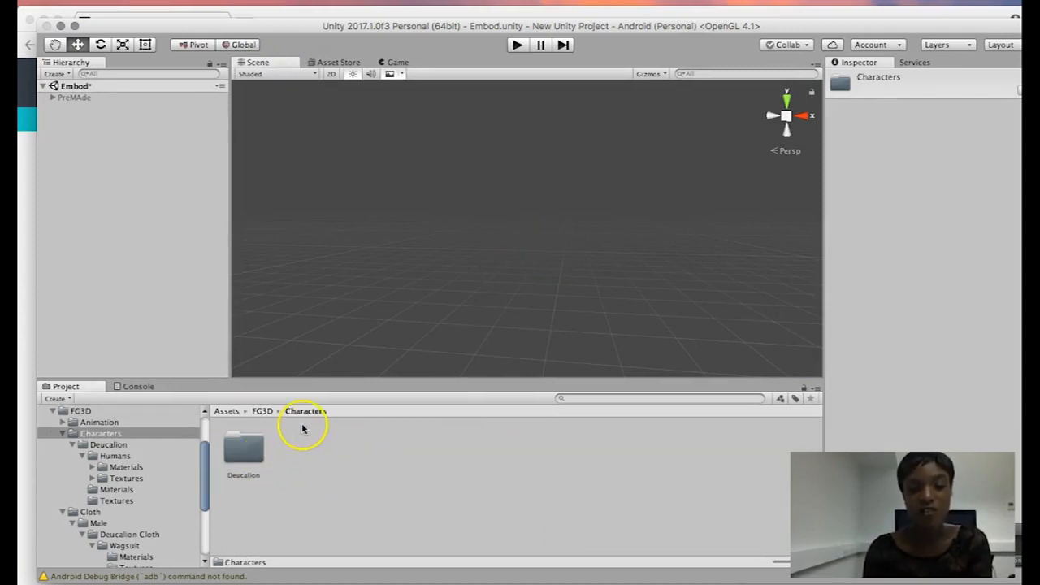
{"action": "double_click", "coordinate": [252, 455]}
{"action": "left_click", "coordinate": [251, 453]}
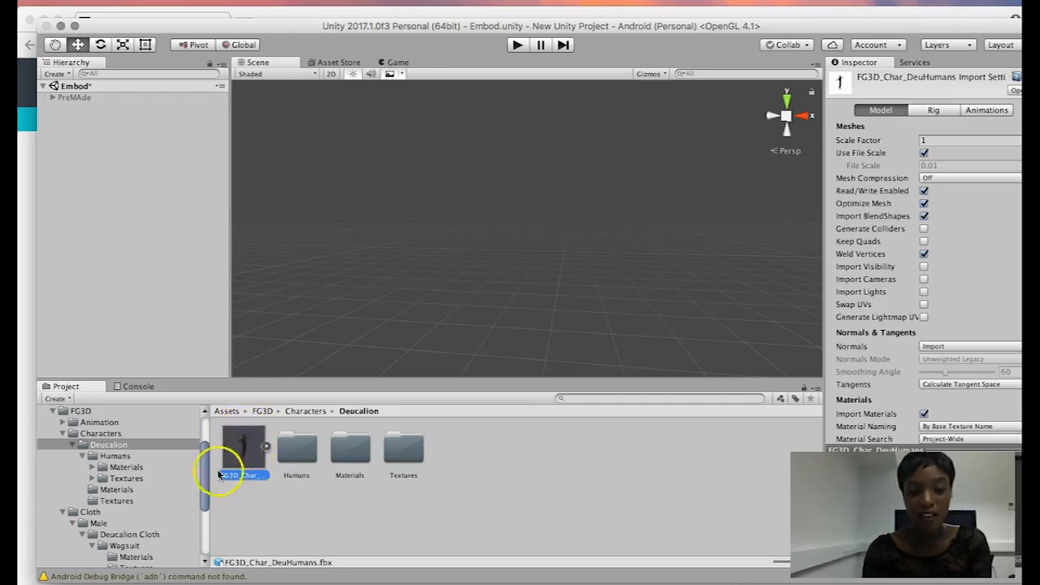
{"action": "left_click_drag", "start_coordinate": [241, 452], "coordinate": [457, 328]}
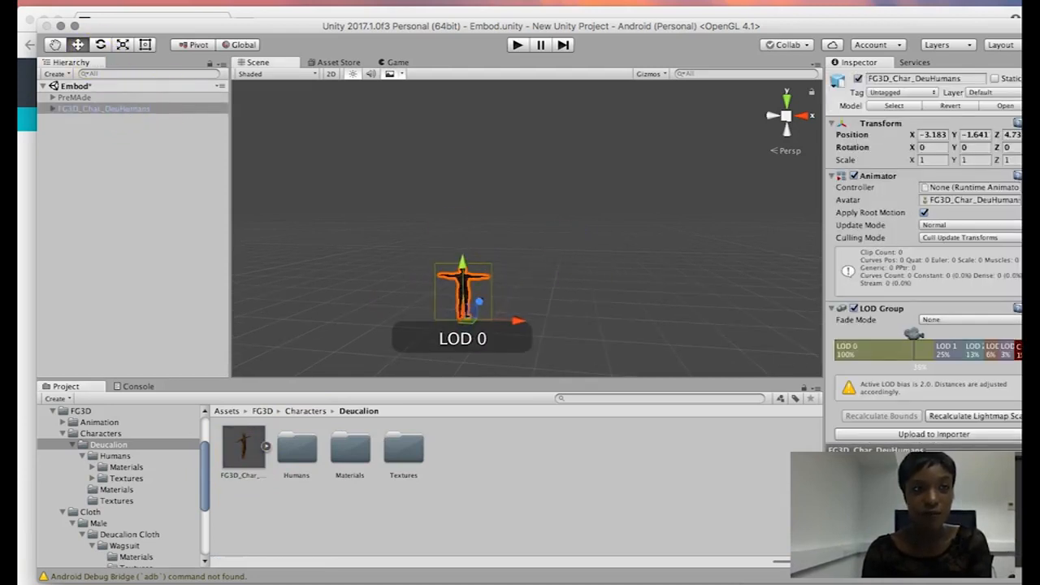
Add a point light to the scene and move it above the character, to about X -1.46, Y 1.49.
{"action": "left_click", "coordinate": [166, 8]}
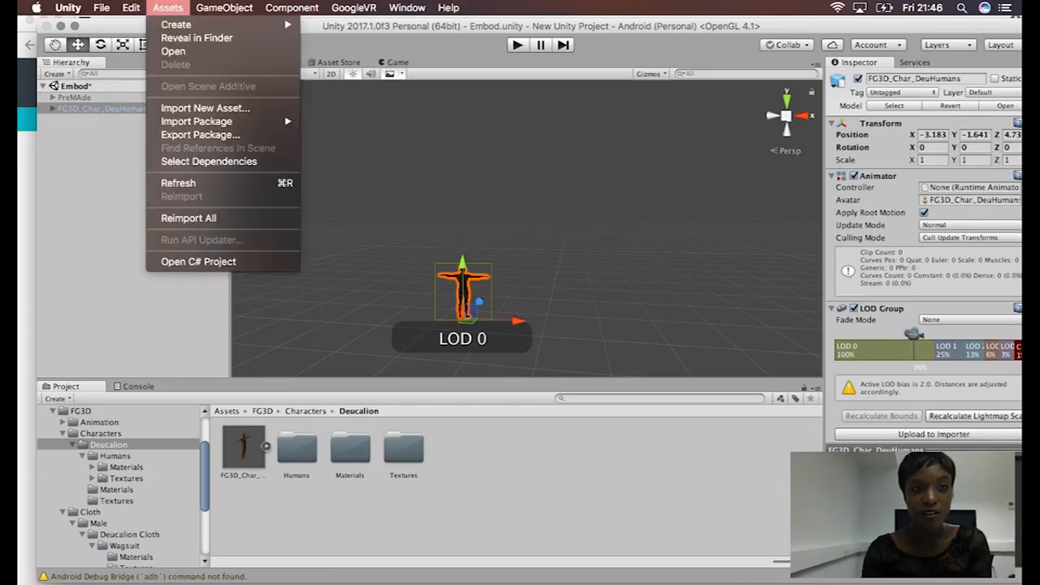
{"action": "mouse_move", "coordinate": [223, 8]}
{"action": "mouse_move", "coordinate": [227, 91]}
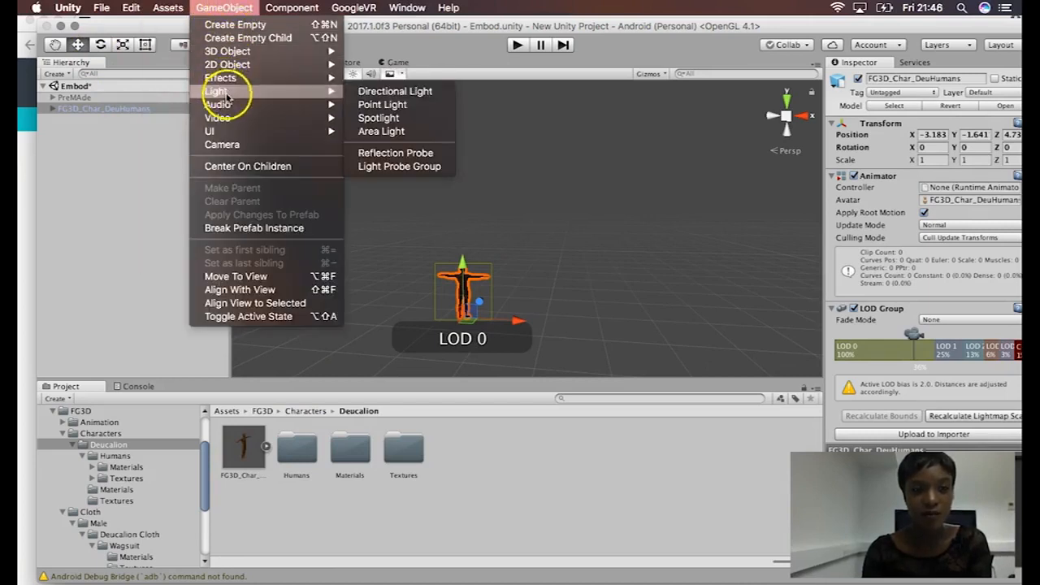
{"action": "left_click", "coordinate": [382, 106]}
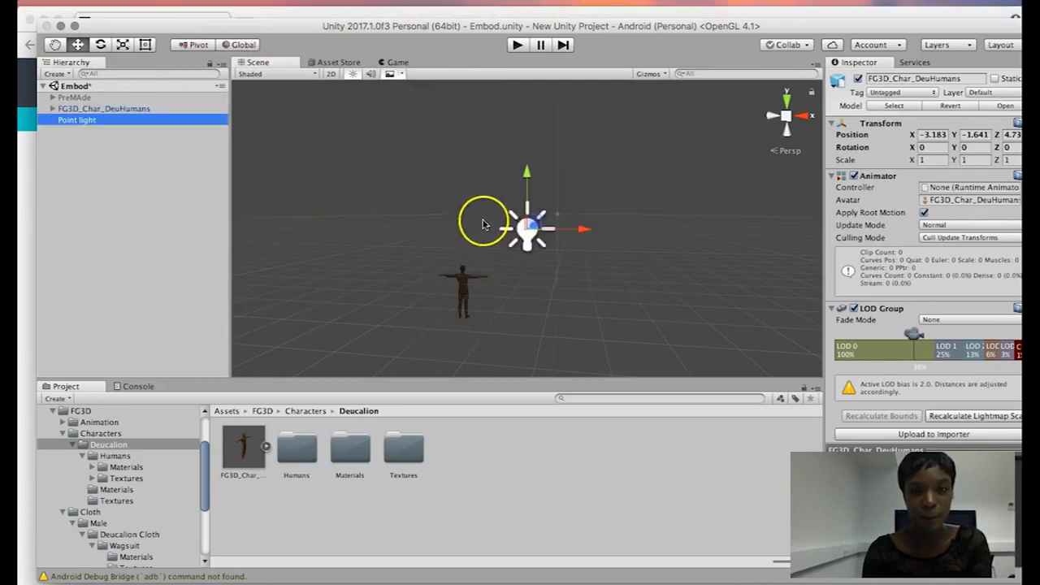
{"action": "left_click", "coordinate": [544, 226]}
{"action": "left_click_drag", "start_coordinate": [545, 226], "coordinate": [515, 226]}
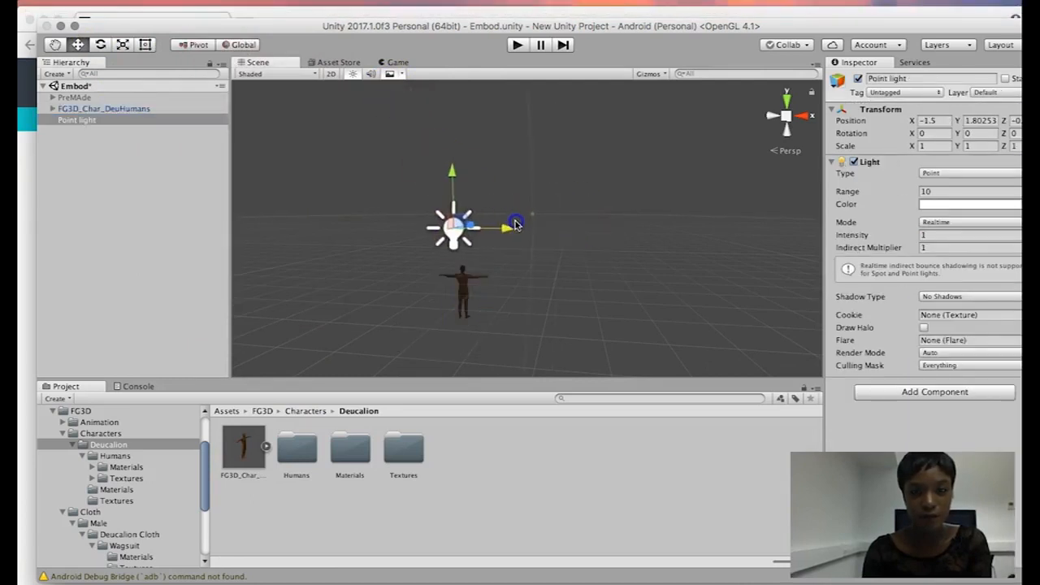
{"action": "mouse_move", "coordinate": [458, 186]}
{"action": "left_mouse_down"}
{"action": "mouse_move", "coordinate": [456, 212]}
{"action": "mouse_move", "coordinate": [456, 200]}
{"action": "left_mouse_up"}
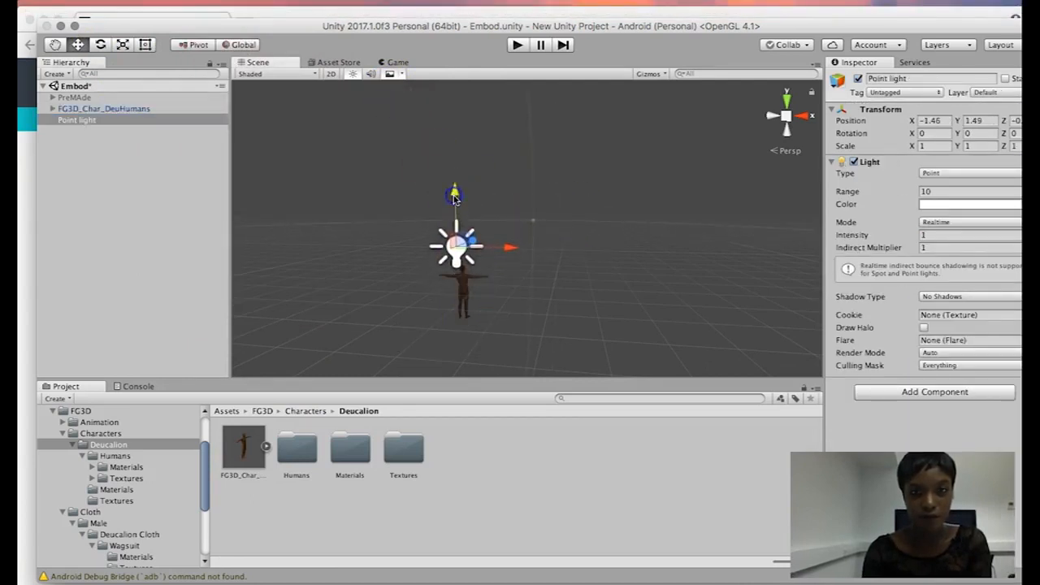
Frame the character and move the point light down close beside it, to about X -8.14, Y -3.16.
{"action": "left_click", "coordinate": [73, 108]}
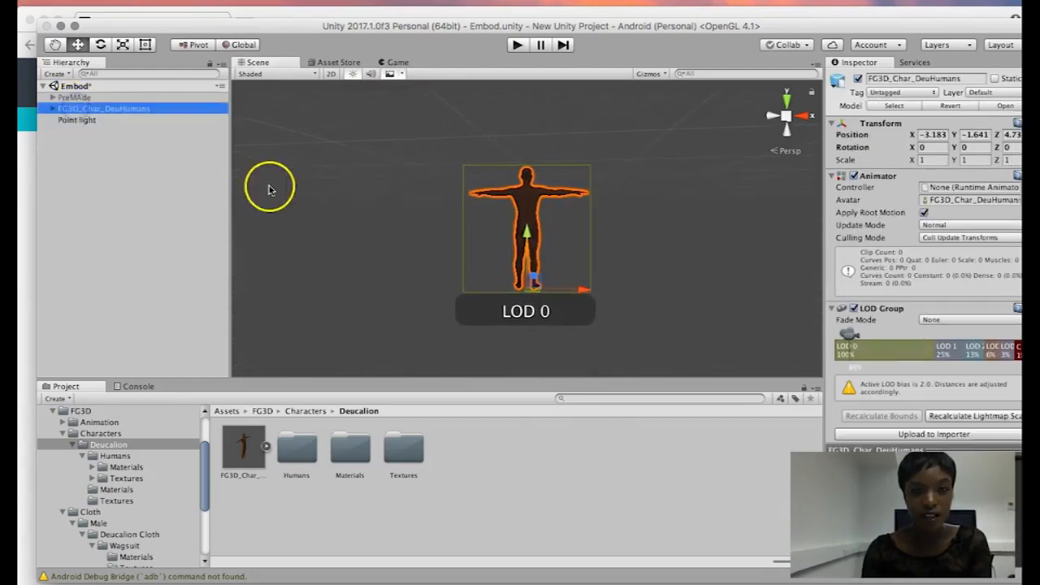
{"action": "left_click_drag", "start_coordinate": [590, 184], "coordinate": [127, 251], "text": "alt"}
{"action": "left_click", "coordinate": [64, 124]}
{"action": "scroll", "coordinate": [272, 167], "scroll_direction": "down", "scroll_amount": 2}
{"action": "scroll", "coordinate": [271, 167], "scroll_direction": "up", "scroll_amount": 3}
{"action": "scroll", "coordinate": [272, 167], "scroll_direction": "down", "scroll_amount": 4}
{"action": "left_click", "coordinate": [90, 119]}
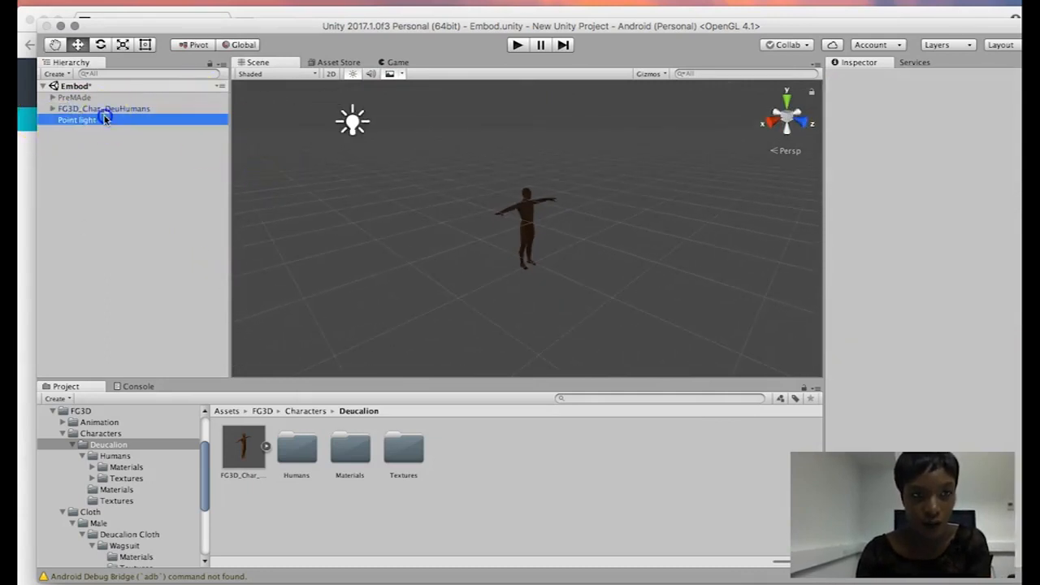
{"action": "left_click_drag", "start_coordinate": [297, 128], "coordinate": [543, 161]}
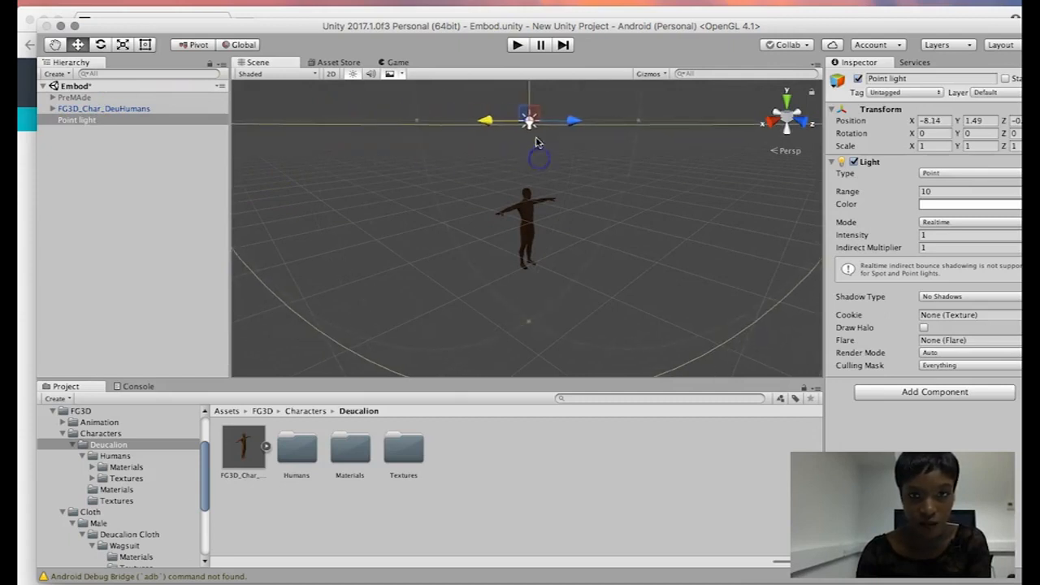
{"action": "left_click_drag", "start_coordinate": [529, 92], "coordinate": [518, 215]}
{"action": "left_click_drag", "start_coordinate": [566, 239], "coordinate": [537, 229]}
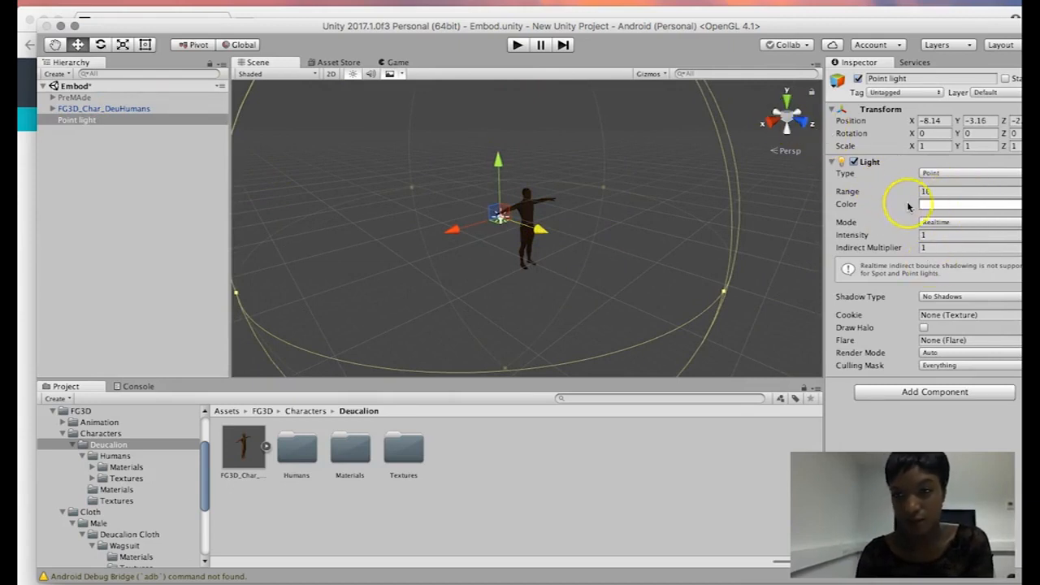
Set the point light's intensity to 11.6 and reposition it on the character's other side, at about X -8.78.
{"action": "left_click", "coordinate": [924, 234]}
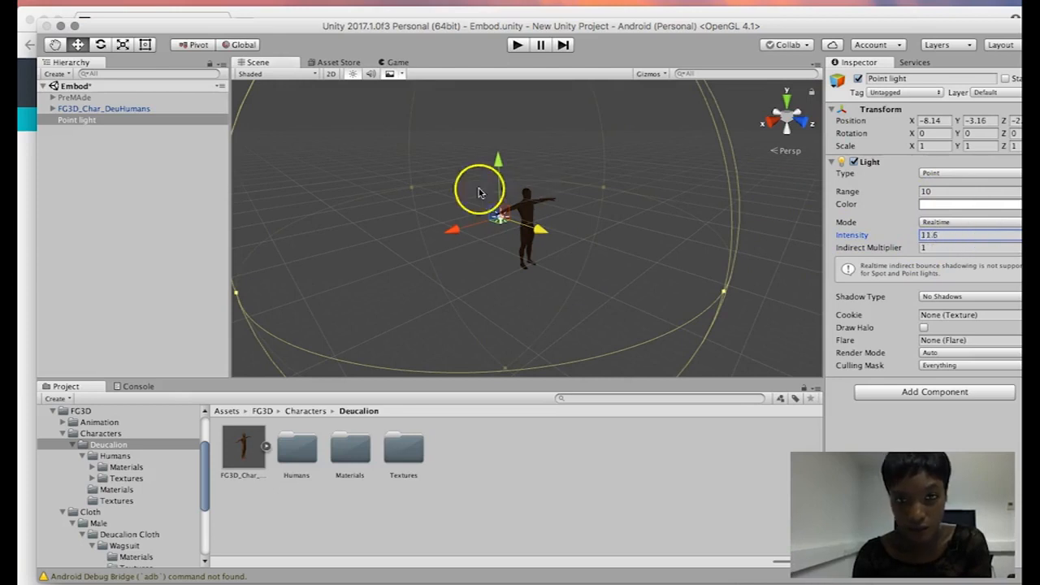
{"action": "left_click_drag", "start_coordinate": [447, 230], "coordinate": [592, 211]}
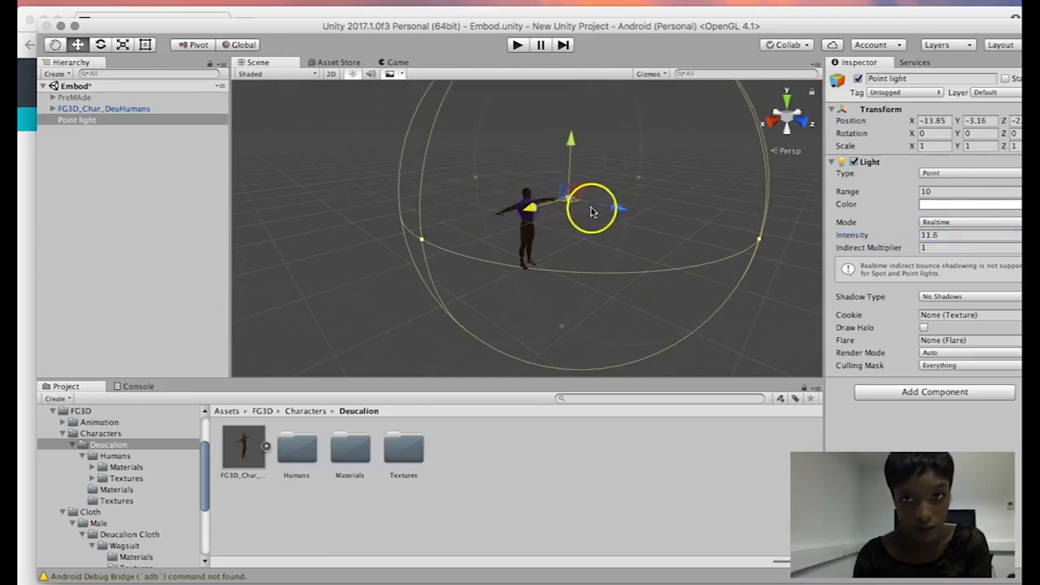
{"action": "left_click", "coordinate": [613, 230]}
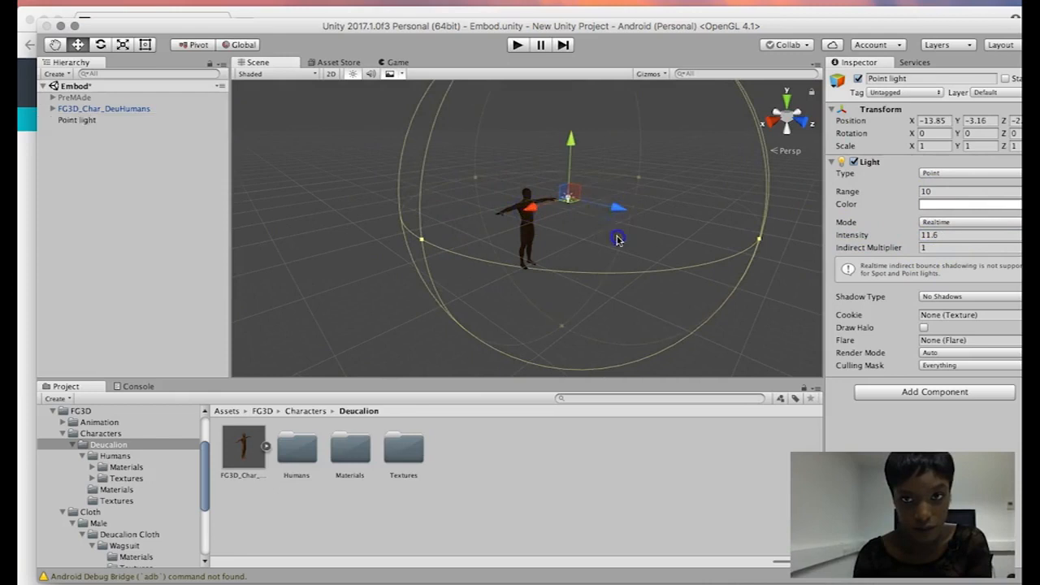
{"action": "left_click", "coordinate": [73, 120]}
{"action": "left_click_drag", "start_coordinate": [530, 210], "coordinate": [589, 271]}
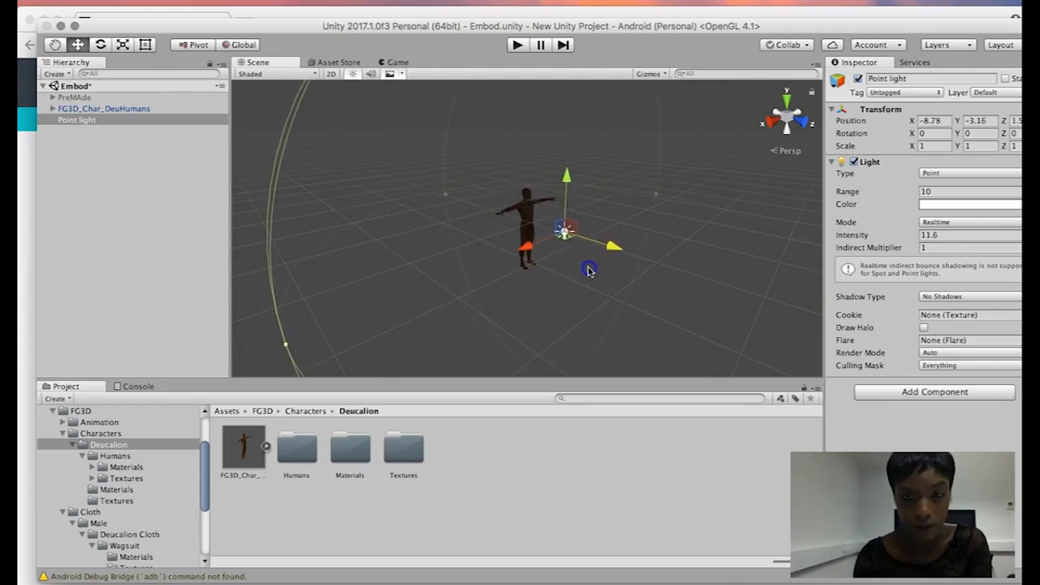
{"action": "scroll", "coordinate": [495, 224], "scroll_direction": "up", "scroll_amount": 5}
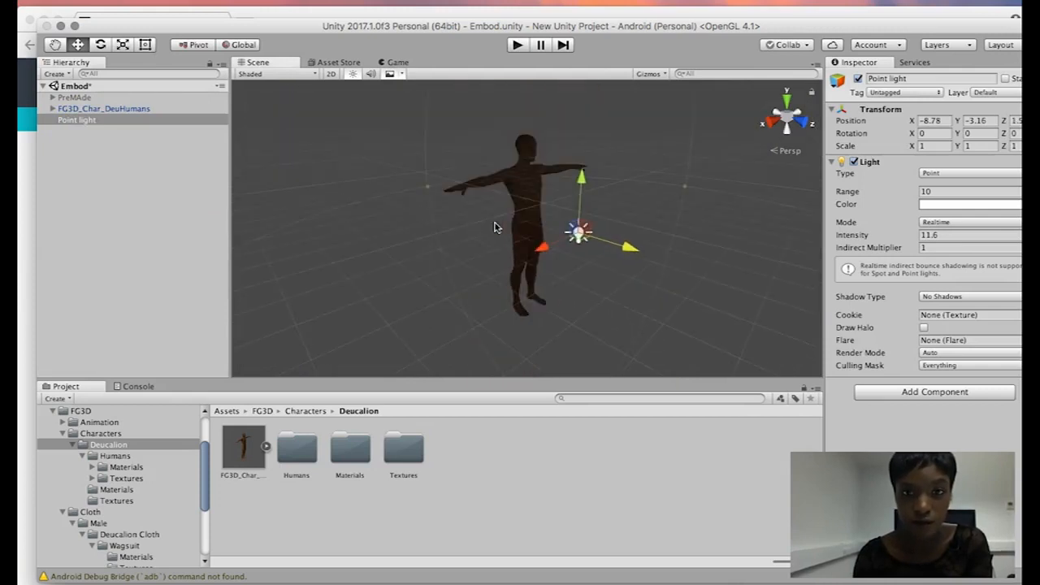
Raise the character to about Y 0.922 and frame it in the scene.
{"action": "left_click", "coordinate": [520, 182]}
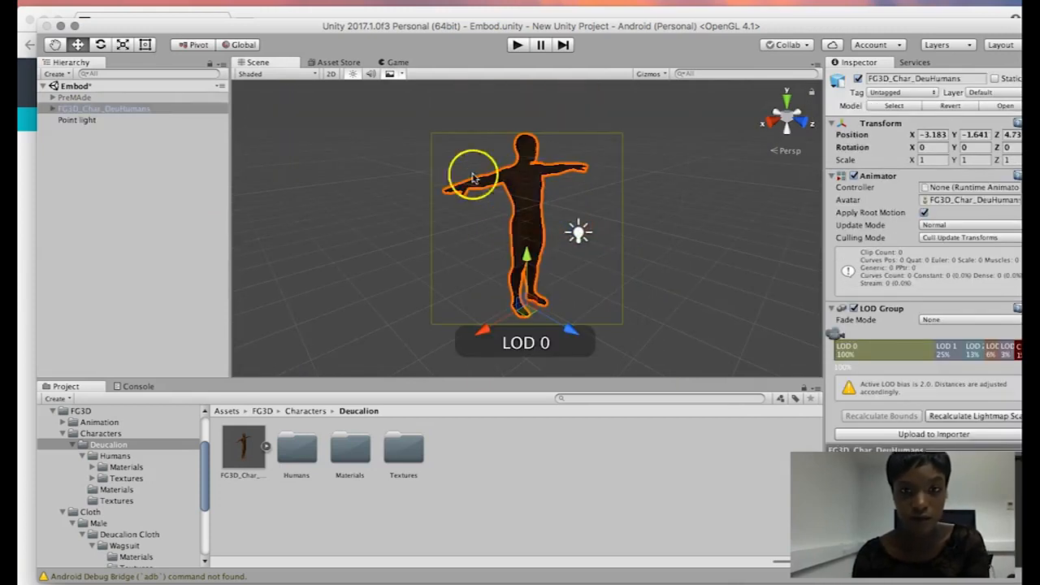
{"action": "left_click_drag", "start_coordinate": [529, 263], "coordinate": [551, 152]}
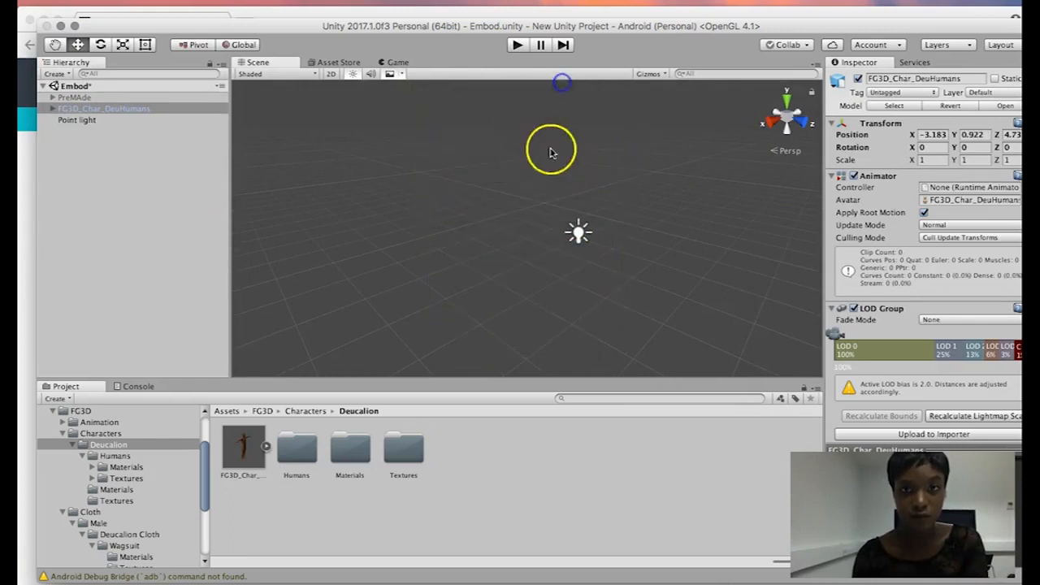
{"action": "double_click", "coordinate": [93, 109]}
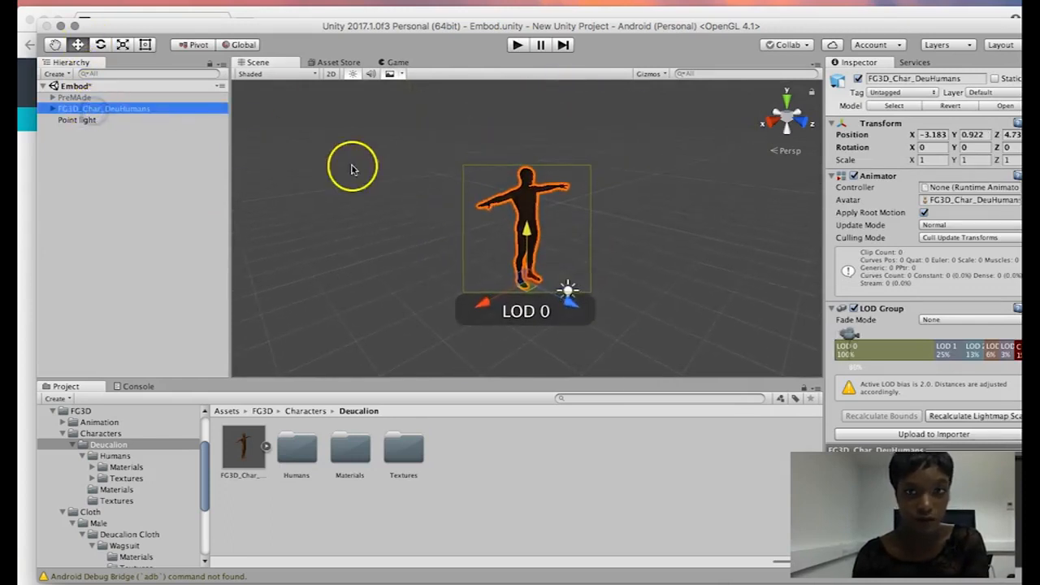
Move the point light up and in front of the character, to about X -5.08, Y 2.73, and view the figure from the front.
{"action": "left_click", "coordinate": [591, 286]}
{"action": "left_click", "coordinate": [559, 299]}
{"action": "left_click_drag", "start_coordinate": [577, 244], "coordinate": [572, 162]}
{"action": "left_click_drag", "start_coordinate": [501, 150], "coordinate": [474, 163]}
{"action": "left_click_drag", "start_coordinate": [549, 153], "coordinate": [666, 276]}
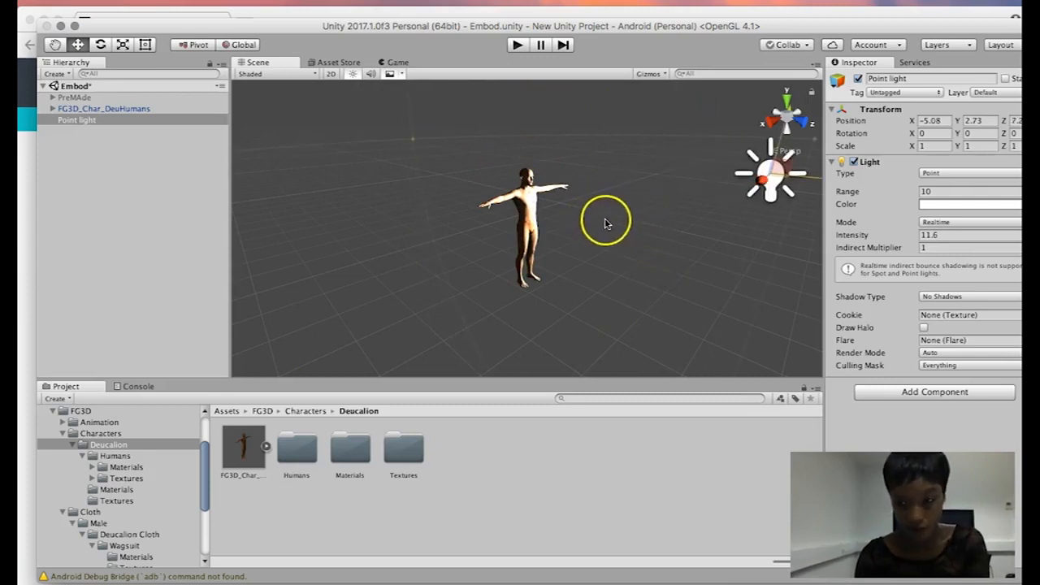
{"action": "left_click_drag", "start_coordinate": [597, 241], "coordinate": [434, 234], "text": "alt"}
{"action": "scroll", "coordinate": [574, 225], "scroll_direction": "up", "scroll_amount": 3}
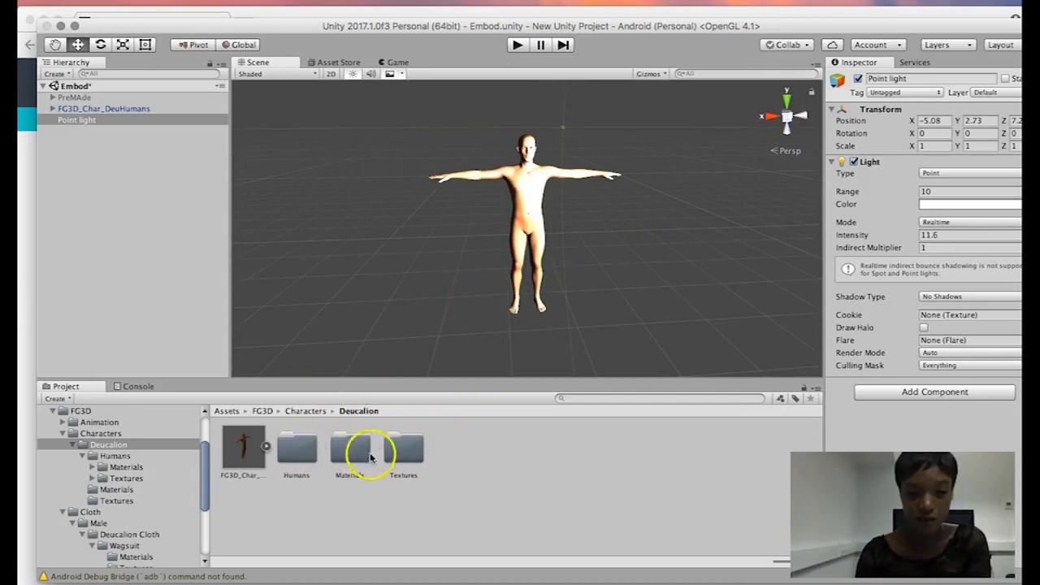
Open the Cloth/Male/Deucalion Cloth/Wagsuit folder and select the FG3D_Cloth_Deucalion_Wagsuit_L0 model.
{"action": "left_click", "coordinate": [75, 523]}
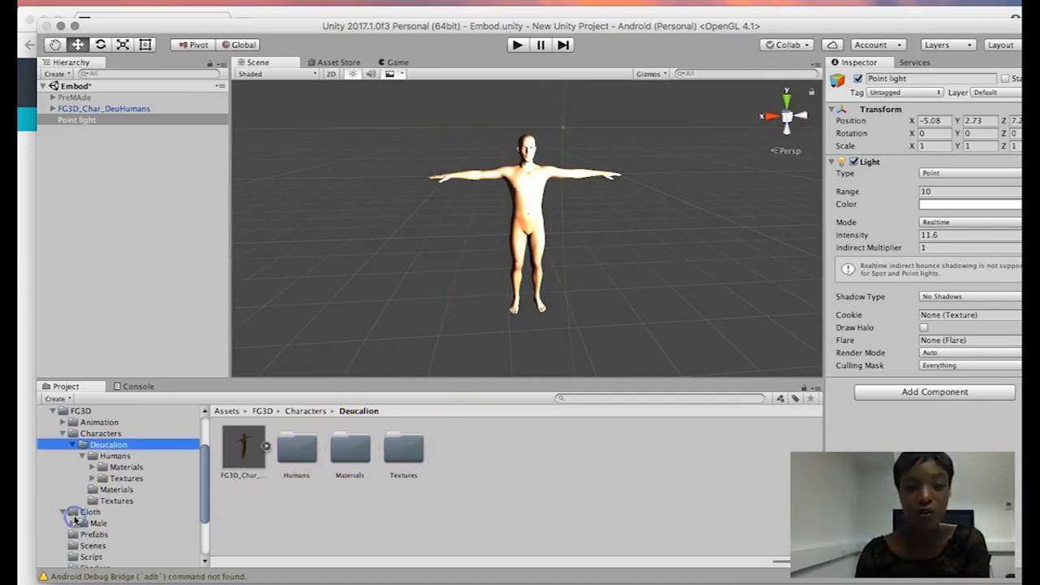
{"action": "left_click", "coordinate": [75, 515]}
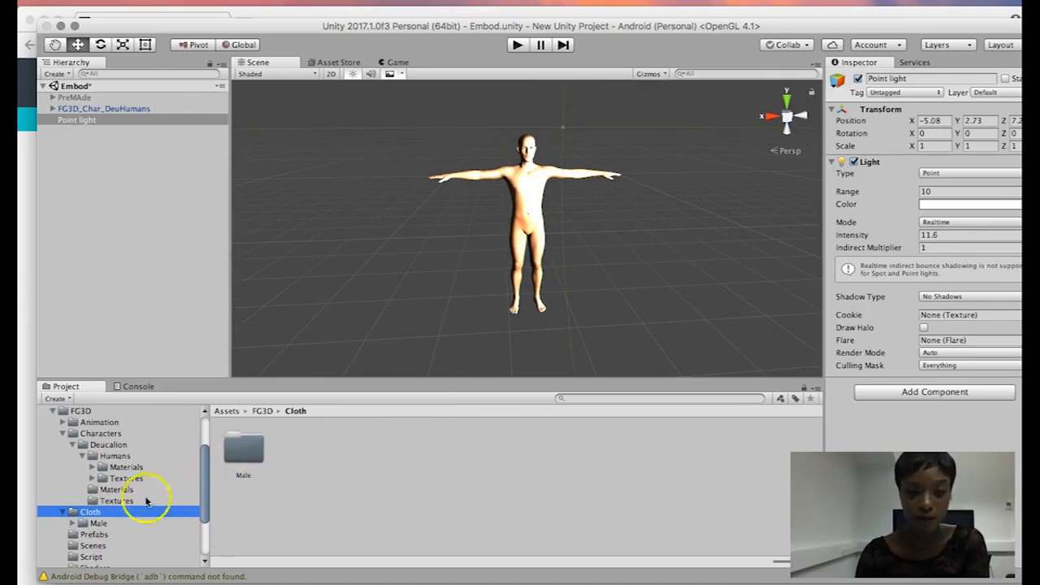
{"action": "left_click", "coordinate": [87, 508]}
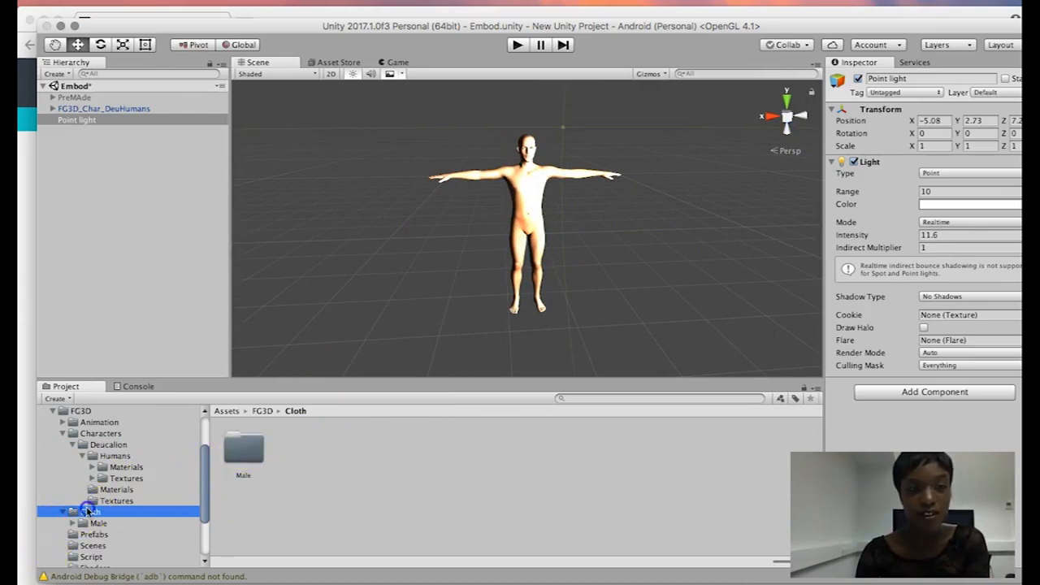
{"action": "double_click", "coordinate": [244, 447]}
{"action": "double_click", "coordinate": [246, 447]}
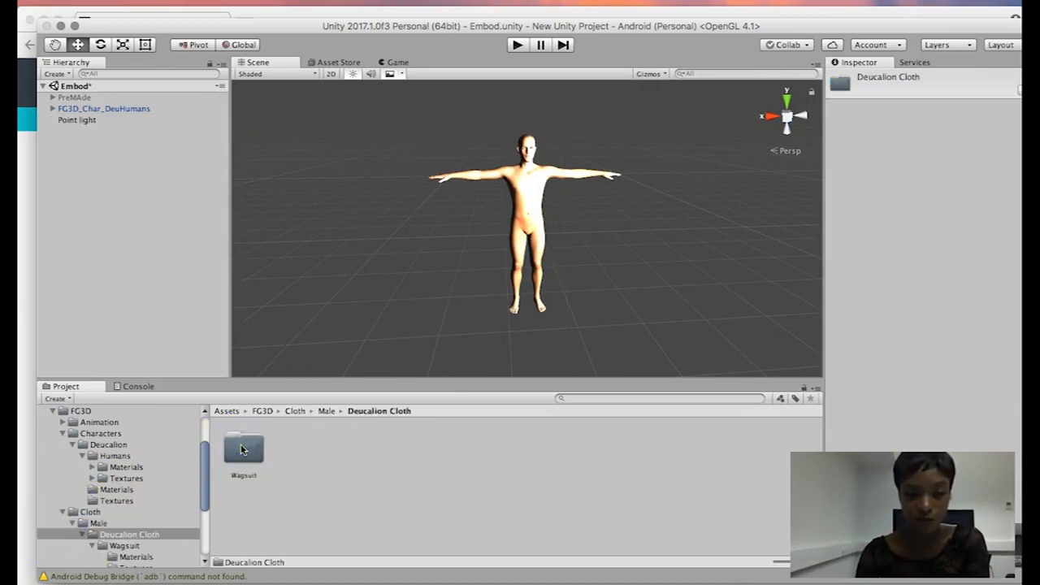
{"action": "double_click", "coordinate": [241, 451]}
{"action": "left_click", "coordinate": [240, 449]}
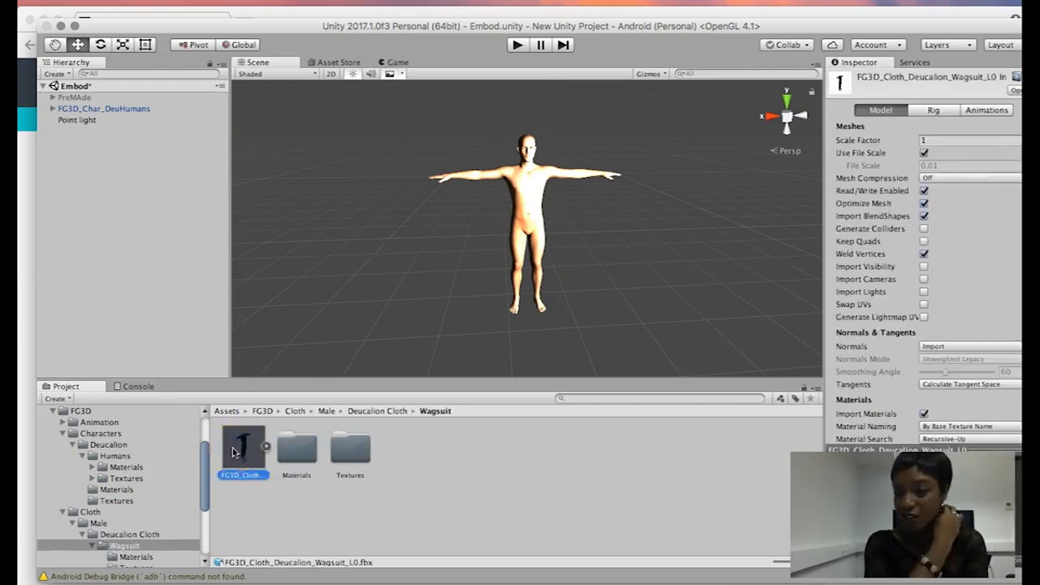
Add the Wagsuit model to the scene as a child of FG3D_Char_DeuHumans to clothe the character.
{"action": "left_click", "coordinate": [243, 455]}
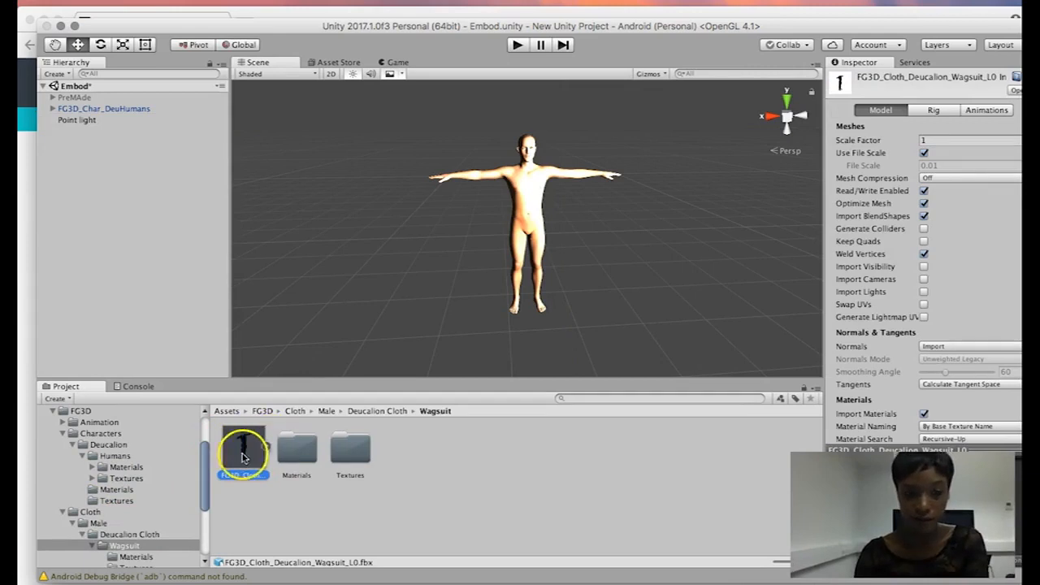
{"action": "left_click_drag", "start_coordinate": [241, 459], "coordinate": [75, 109]}
{"action": "left_click", "coordinate": [423, 219]}
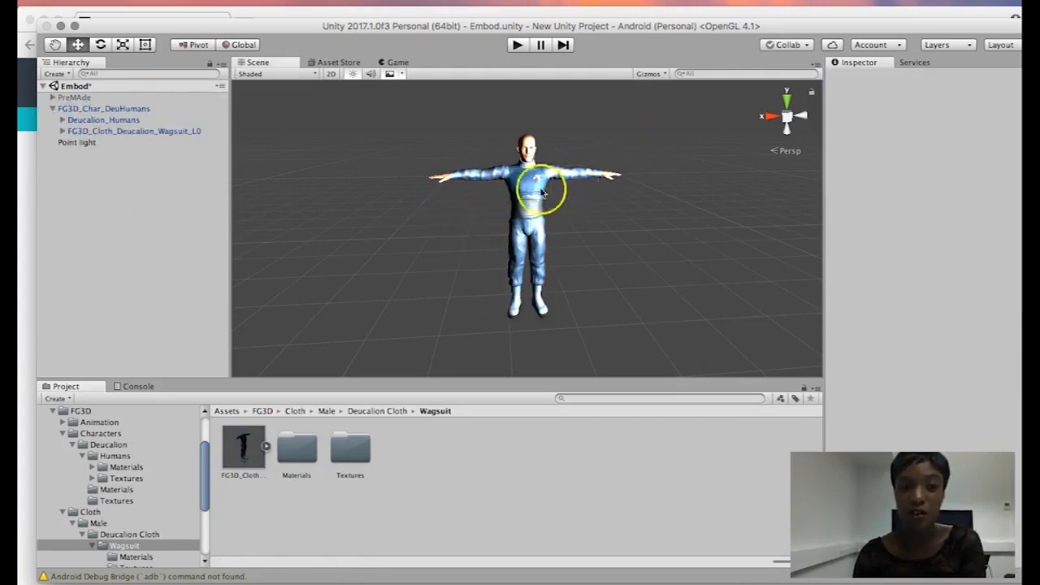
Select the whole FG3D_Char_DeuHumans character and move it together with its suit to about X -3.68, Z 4.59.
{"action": "left_click", "coordinate": [81, 109]}
{"action": "left_click", "coordinate": [85, 119]}
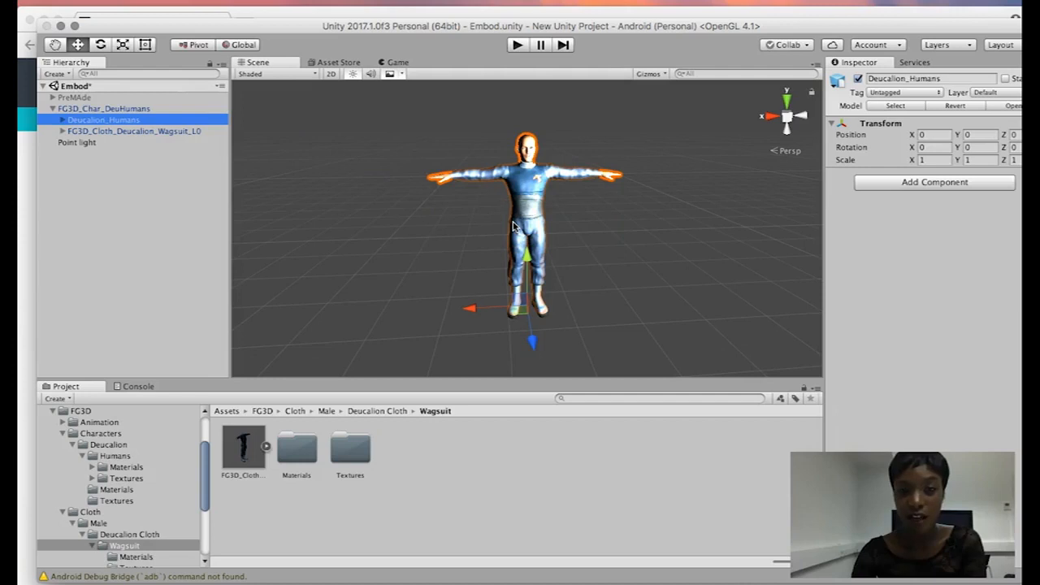
{"action": "scroll", "coordinate": [482, 198], "scroll_direction": "up", "scroll_amount": 5}
{"action": "scroll", "coordinate": [486, 200], "scroll_direction": "down", "scroll_amount": 4}
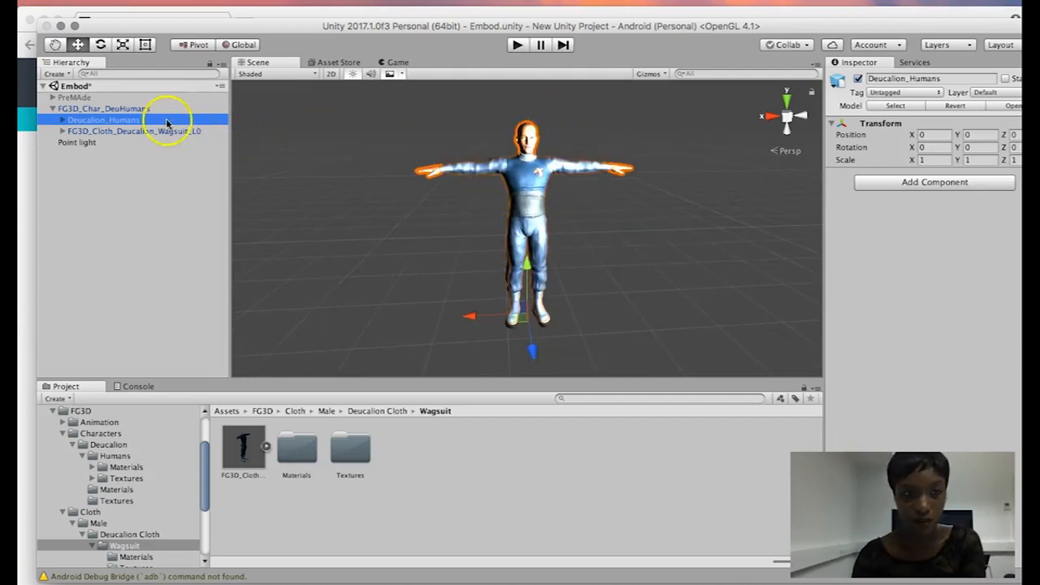
{"action": "left_click", "coordinate": [77, 107]}
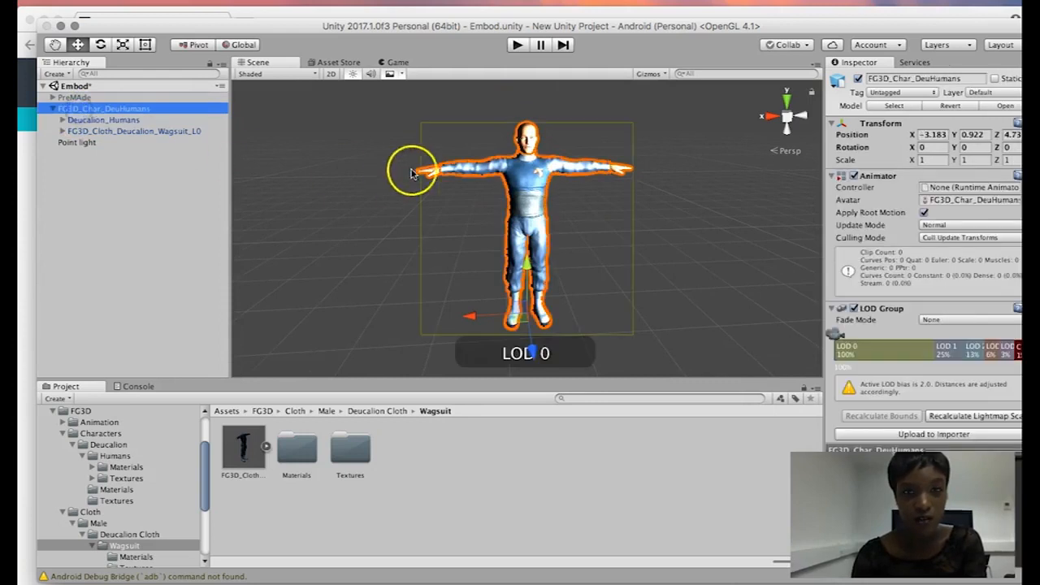
{"action": "scroll", "coordinate": [530, 351], "scroll_direction": "up", "scroll_amount": 2}
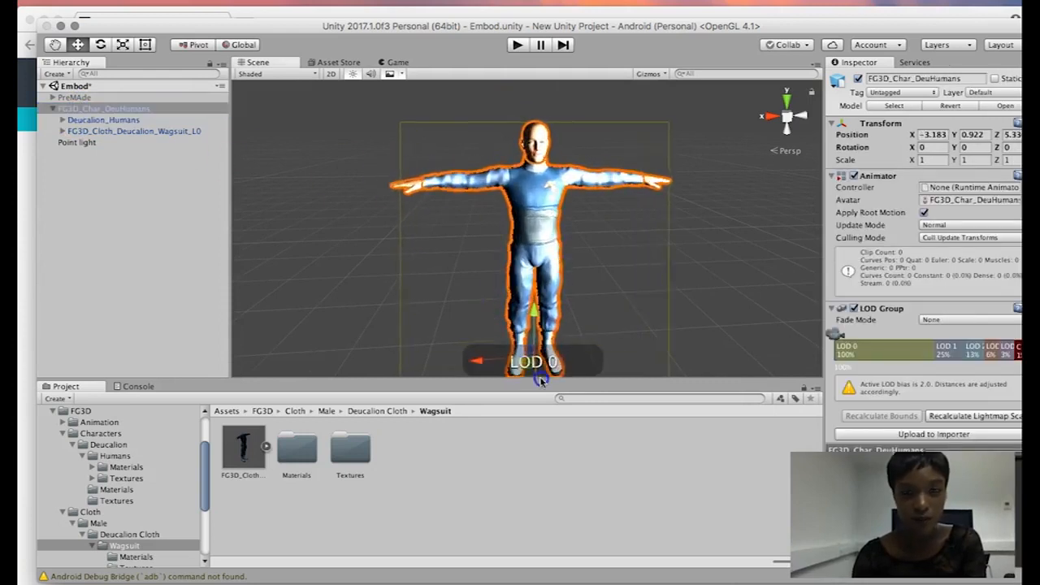
{"action": "scroll", "coordinate": [525, 341], "scroll_direction": "down", "scroll_amount": 4}
{"action": "left_click_drag", "start_coordinate": [468, 281], "coordinate": [570, 326]}
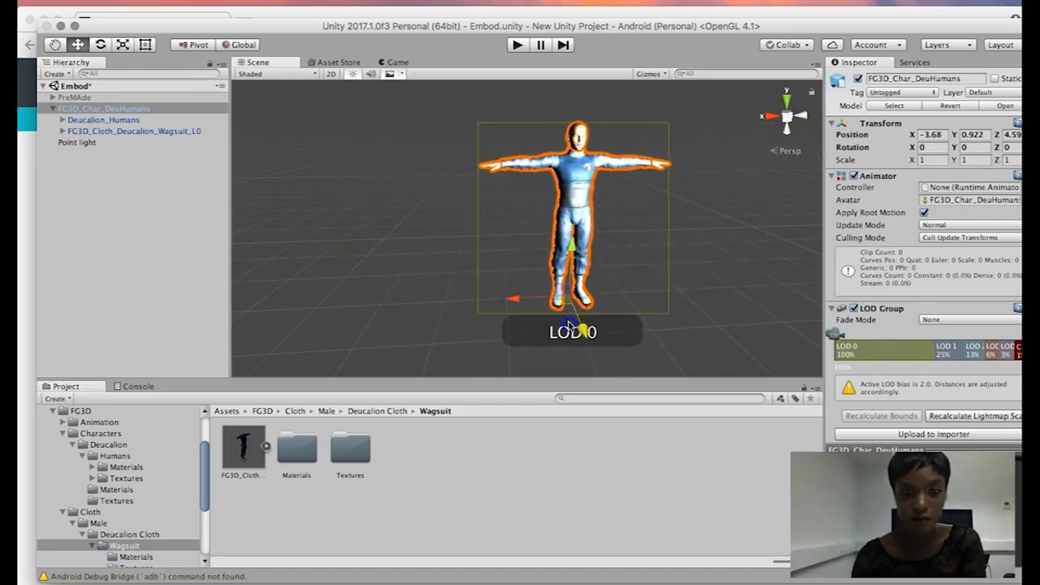
Expand Deucalion_Humans and try to rotate its hip bone with the Rotate tool, using the Center handle position.
{"action": "left_click", "coordinate": [96, 119]}
{"action": "left_click", "coordinate": [64, 119]}
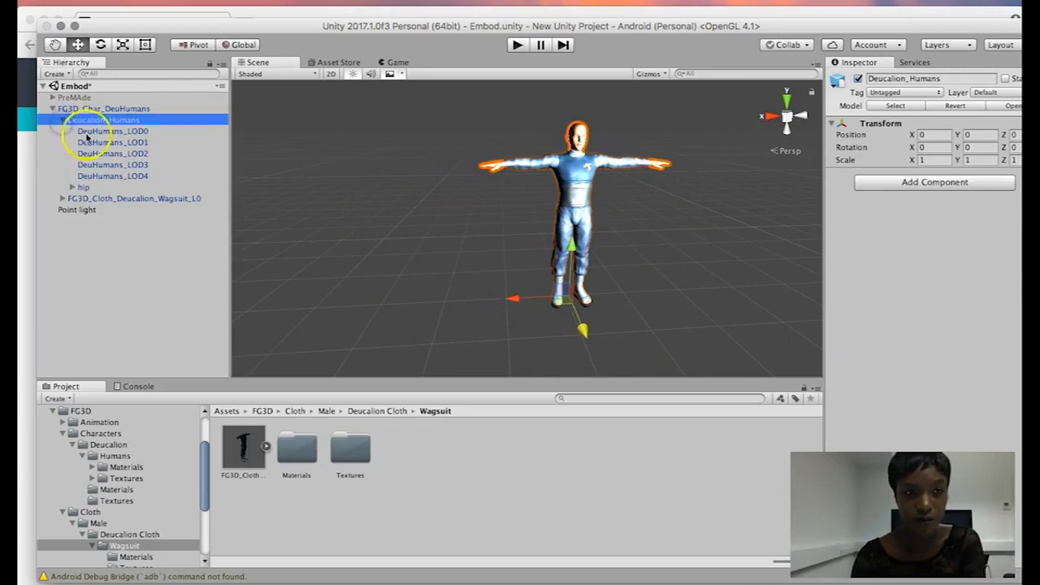
{"action": "left_click", "coordinate": [85, 188]}
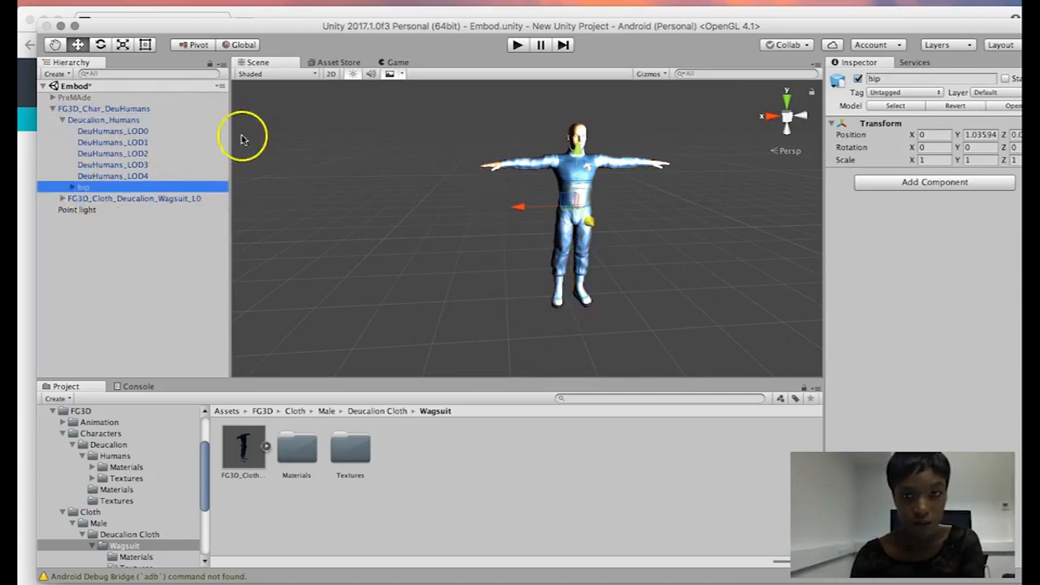
{"action": "left_click", "coordinate": [102, 46]}
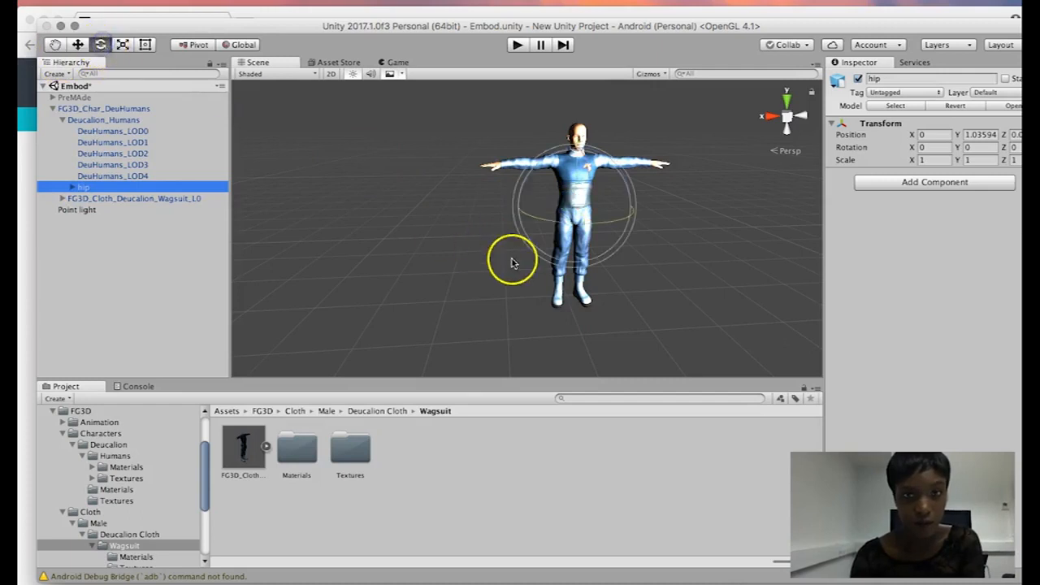
{"action": "mouse_move", "coordinate": [595, 200]}
{"action": "left_mouse_down"}
{"action": "mouse_move", "coordinate": [596, 213]}
{"action": "mouse_move", "coordinate": [590, 195]}
{"action": "mouse_move", "coordinate": [585, 213]}
{"action": "mouse_move", "coordinate": [582, 198]}
{"action": "left_mouse_up"}
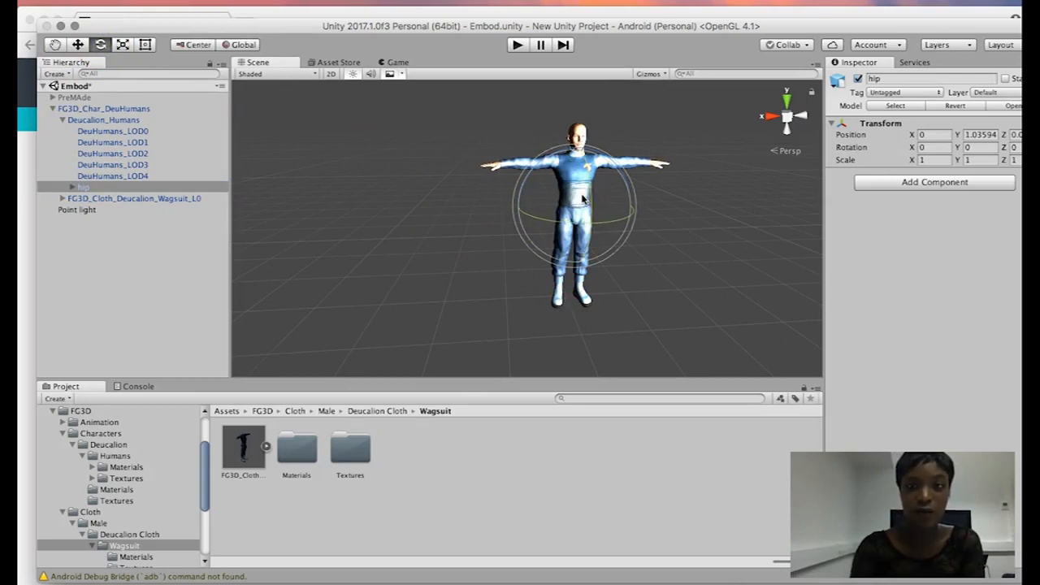
{"action": "left_click", "coordinate": [121, 242]}
{"action": "left_click", "coordinate": [120, 208]}
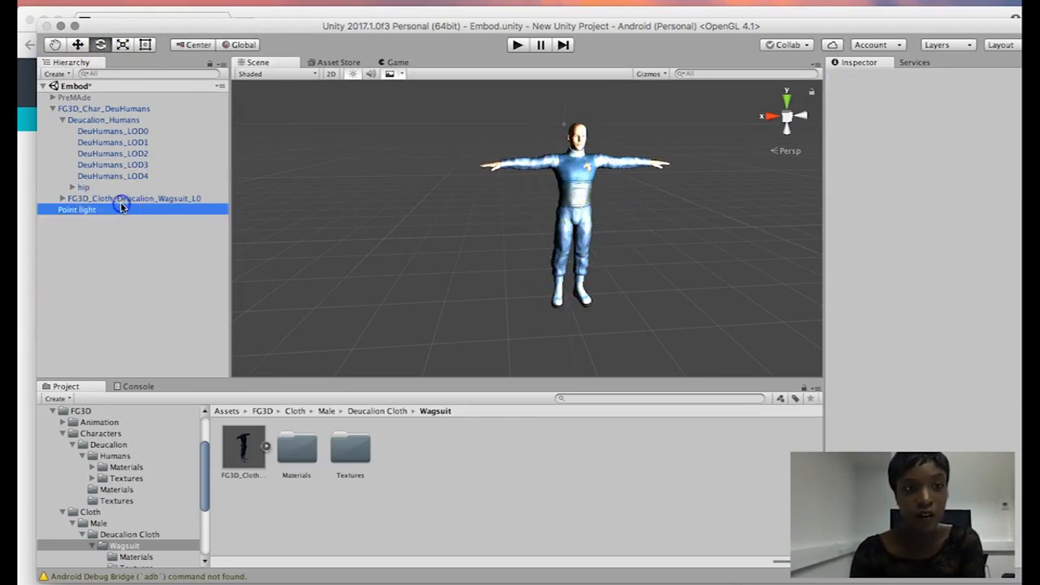
{"action": "right_click", "coordinate": [121, 206]}
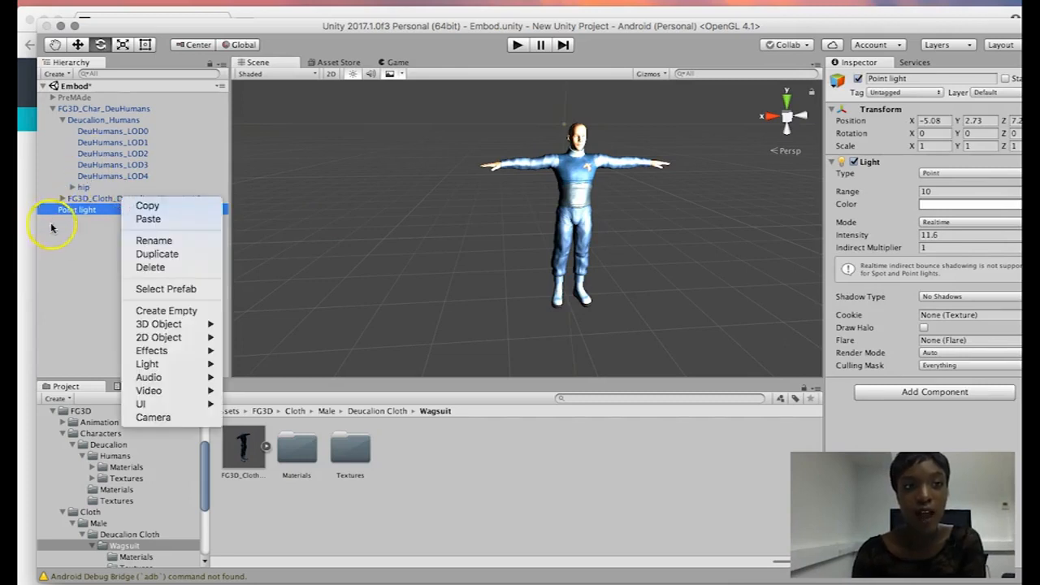
{"action": "left_click", "coordinate": [75, 194]}
{"action": "left_click", "coordinate": [77, 198]}
{"action": "left_click", "coordinate": [82, 108]}
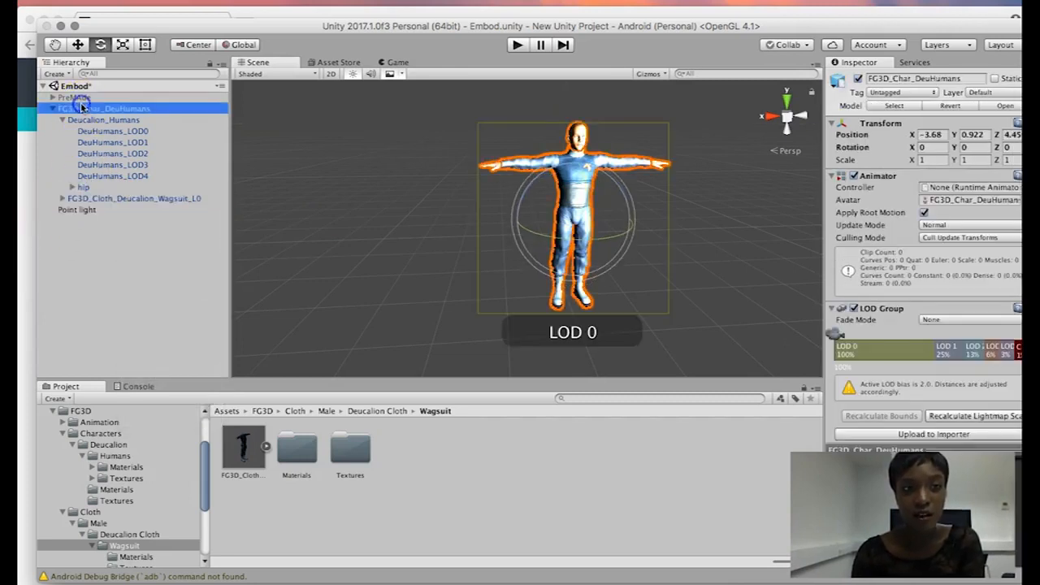
Expand the body's hip bone and the FG3D_Cloth_Deucalion_Wagsuit_L0 hierarchy down to the bones under its own hip.
{"action": "left_click", "coordinate": [104, 198]}
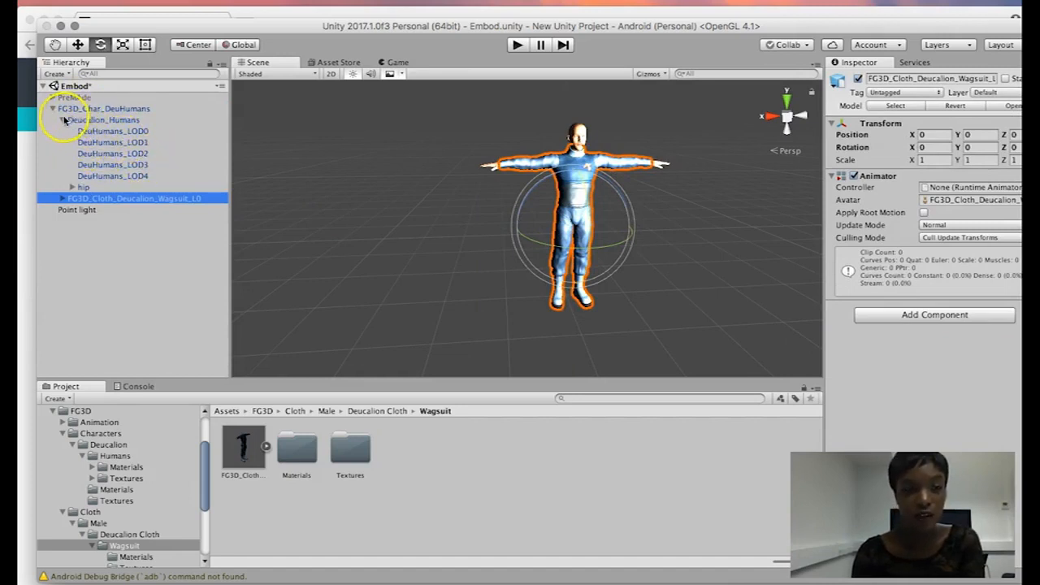
{"action": "left_click", "coordinate": [72, 187]}
{"action": "left_click", "coordinate": [63, 222]}
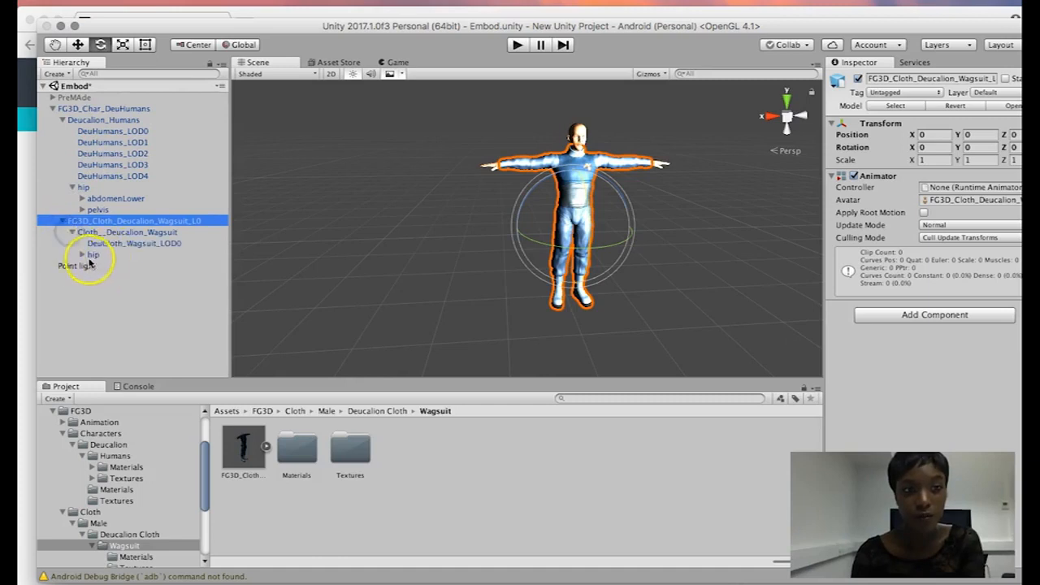
{"action": "left_click", "coordinate": [82, 254]}
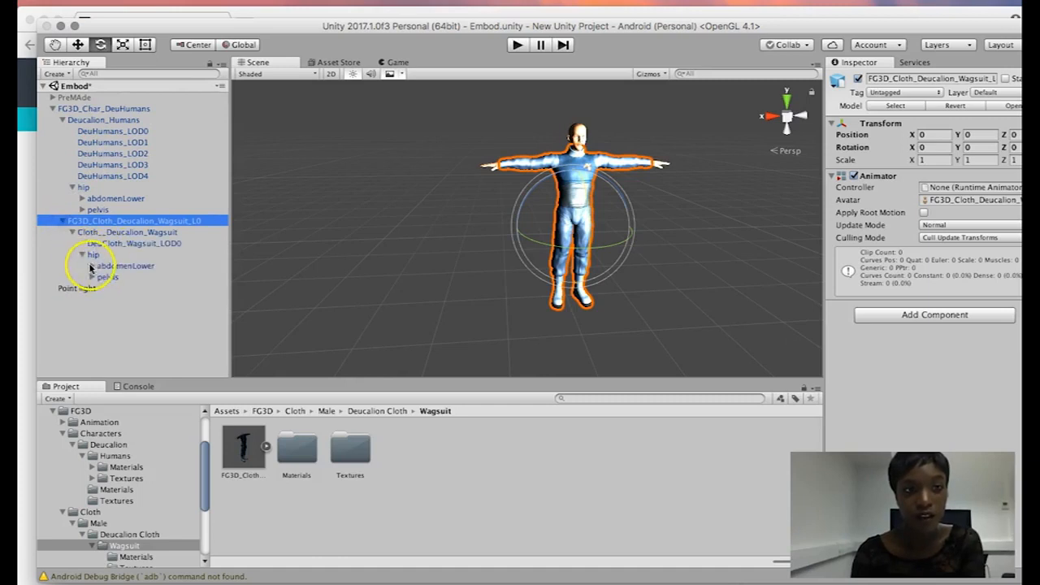
Select the hip bones of both the body and the Wagsuit and try to rotate them together.
{"action": "left_click", "coordinate": [94, 255]}
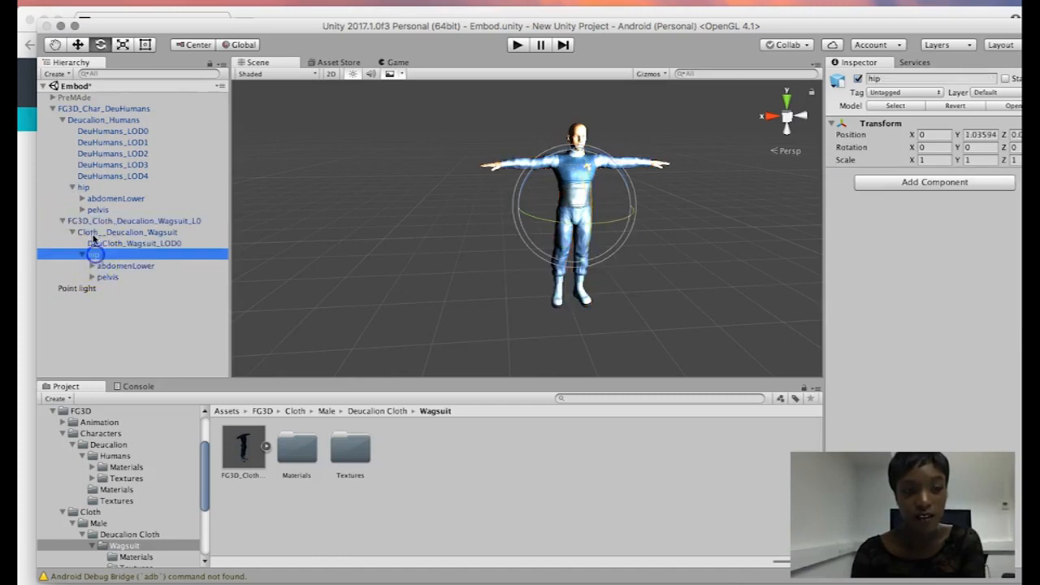
{"action": "left_click", "coordinate": [82, 188]}
{"action": "left_click", "coordinate": [94, 255], "text": "super"}
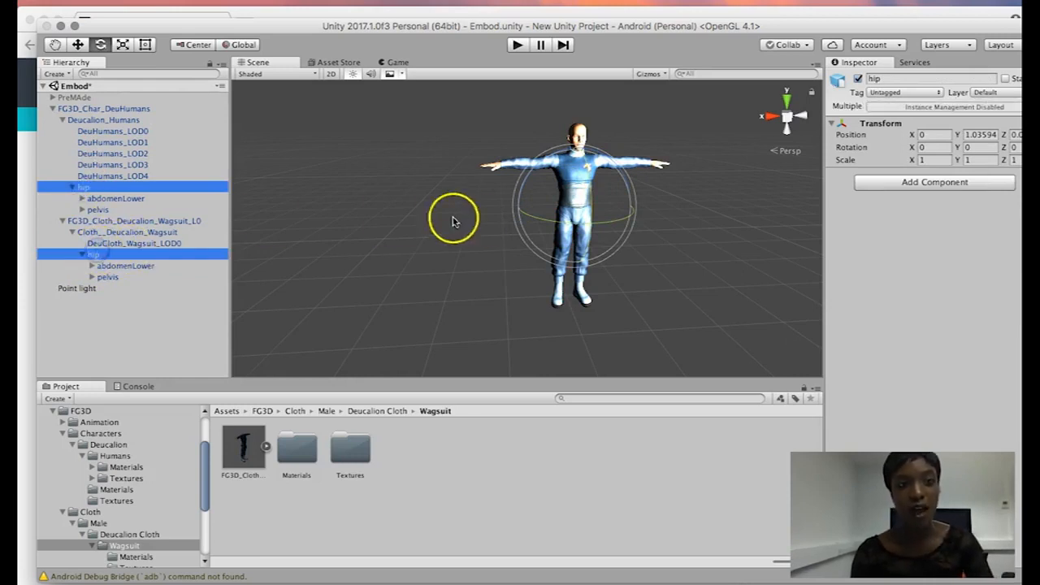
{"action": "left_click_drag", "start_coordinate": [597, 225], "coordinate": [587, 203]}
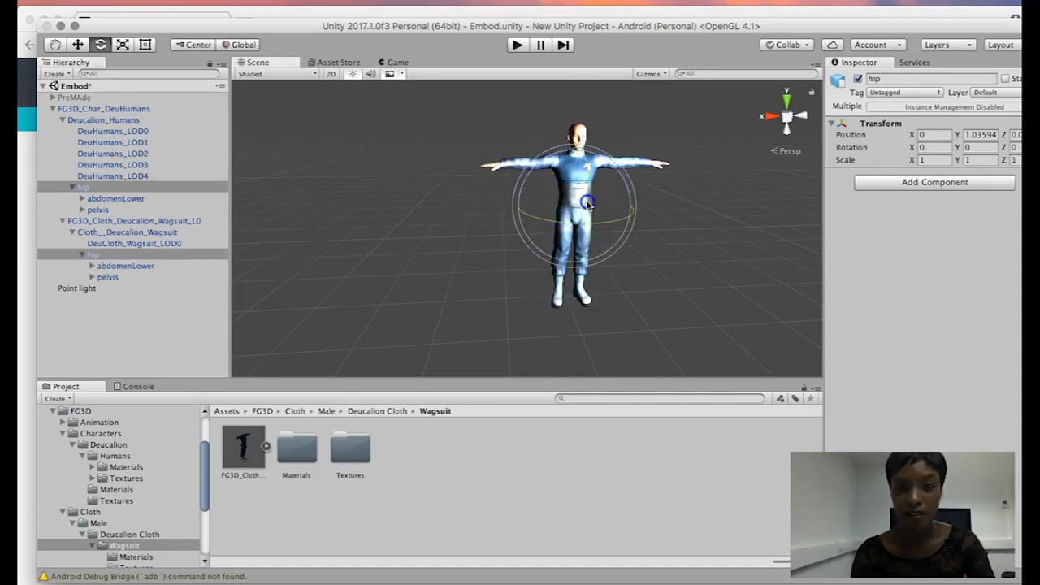
Select the pelvis bones of both the body and the Wagsuit and try to rotate them together.
{"action": "left_click", "coordinate": [97, 277]}
{"action": "left_click", "coordinate": [105, 210]}
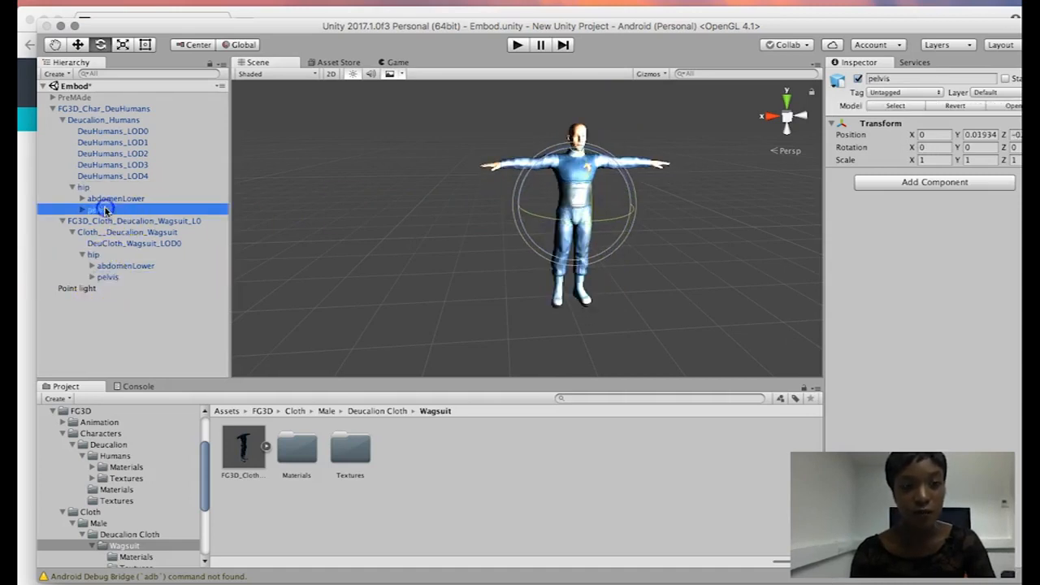
{"action": "left_click", "coordinate": [108, 277], "text": "super"}
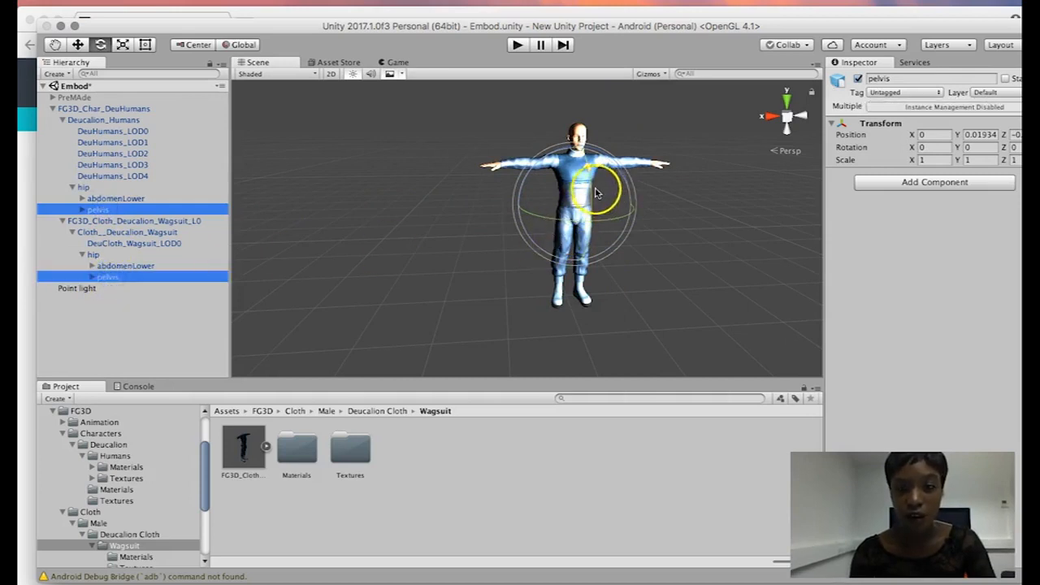
{"action": "mouse_move", "coordinate": [590, 190]}
{"action": "left_mouse_down"}
{"action": "mouse_move", "coordinate": [592, 290]}
{"action": "mouse_move", "coordinate": [587, 104]}
{"action": "mouse_move", "coordinate": [573, 40]}
{"action": "mouse_move", "coordinate": [587, 337]}
{"action": "mouse_move", "coordinate": [587, 155]}
{"action": "mouse_move", "coordinate": [567, 62]}
{"action": "mouse_move", "coordinate": [582, 189]}
{"action": "left_mouse_up"}
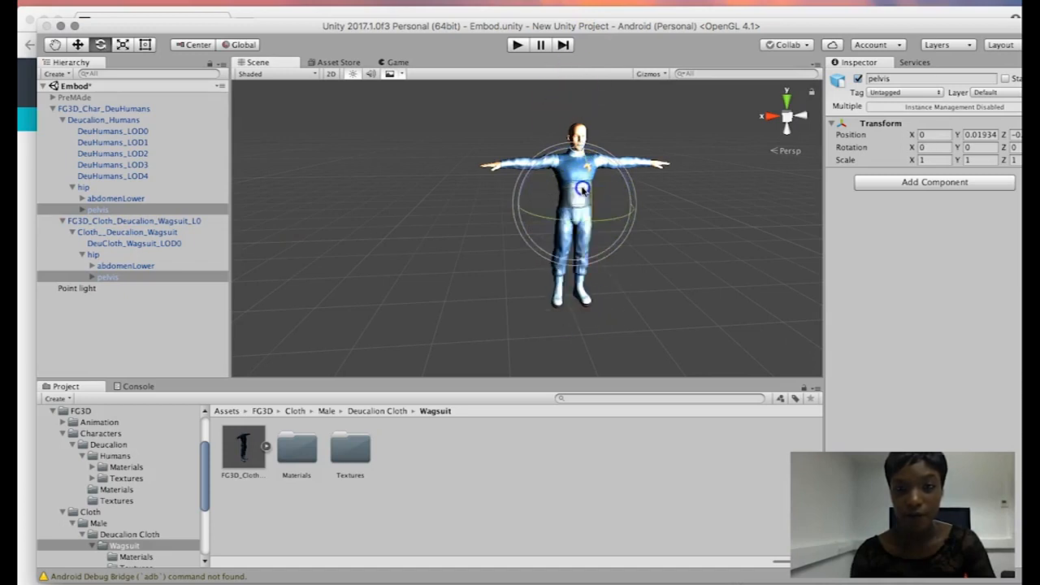
Expand both pelvis bones, select the rThighBend bones of the body and the Wagsuit, and try to rotate them together.
{"action": "left_click", "coordinate": [91, 277]}
{"action": "left_click", "coordinate": [82, 209]}
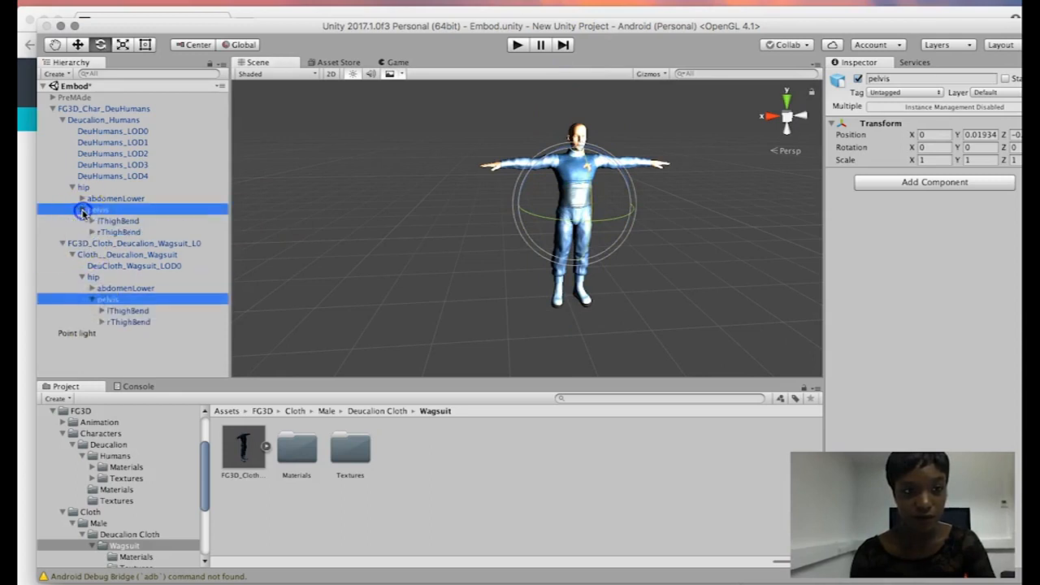
{"action": "left_click", "coordinate": [129, 312]}
{"action": "left_click", "coordinate": [121, 232]}
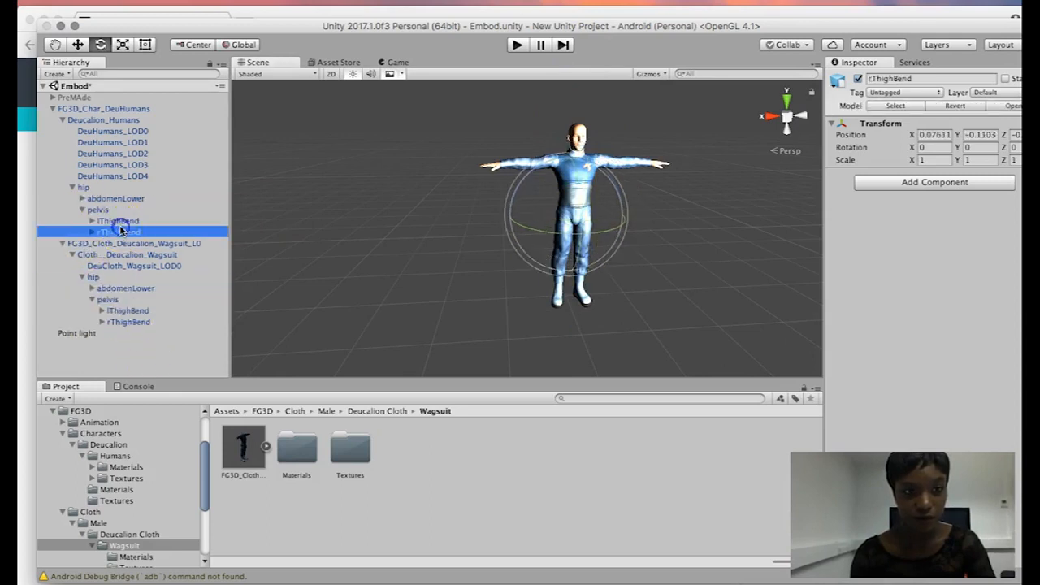
{"action": "left_click", "coordinate": [127, 322], "text": "super"}
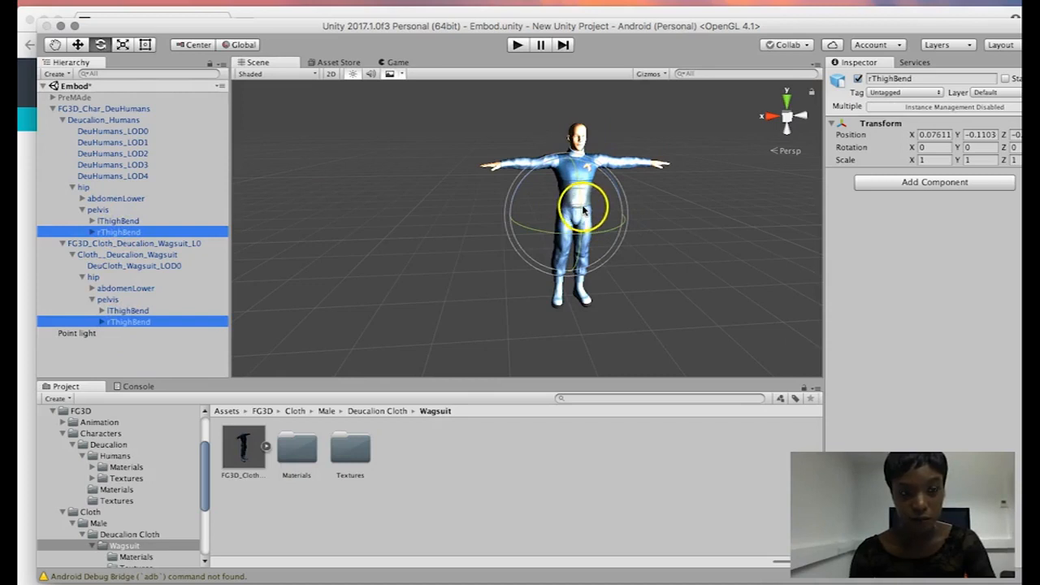
{"action": "left_click_drag", "start_coordinate": [538, 234], "coordinate": [662, 260], "text": "alt"}
{"action": "mouse_move", "coordinate": [502, 202]}
{"action": "left_mouse_down"}
{"action": "mouse_move", "coordinate": [462, 253]}
{"action": "mouse_move", "coordinate": [580, 156]}
{"action": "mouse_move", "coordinate": [492, 198]}
{"action": "left_mouse_up"}
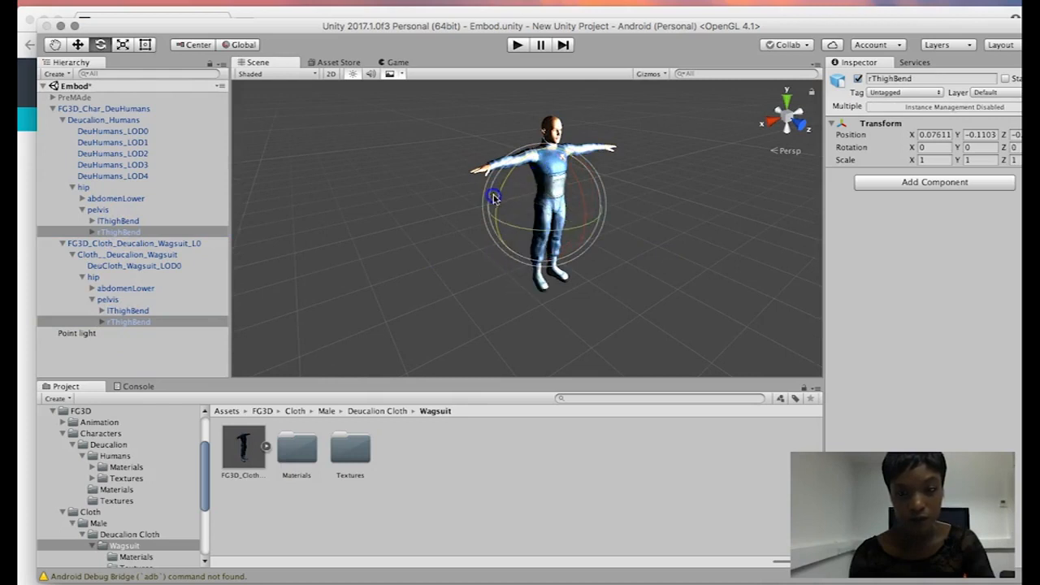
{"action": "left_click_drag", "start_coordinate": [595, 216], "coordinate": [421, 196], "text": "alt"}
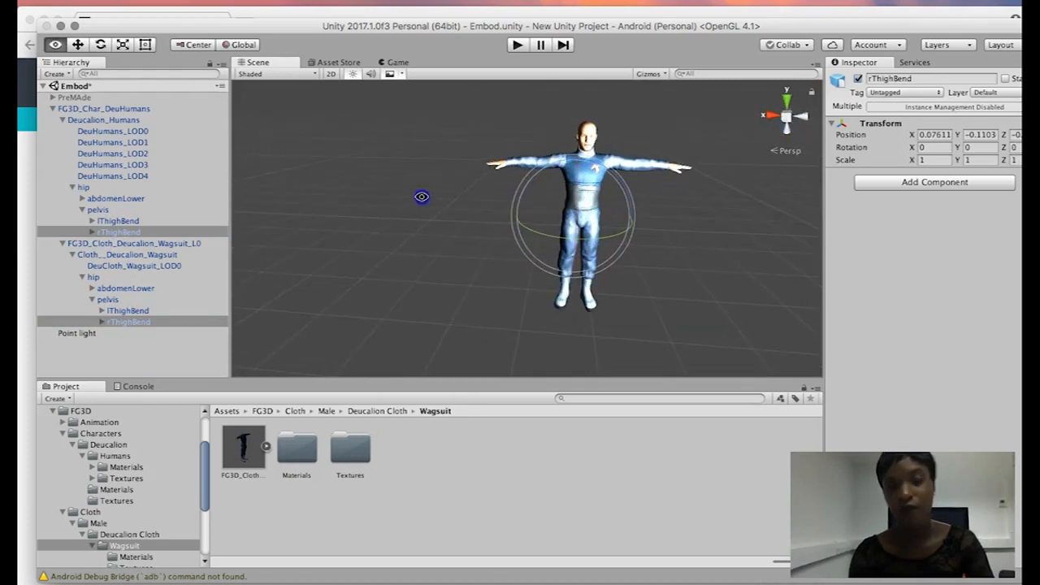